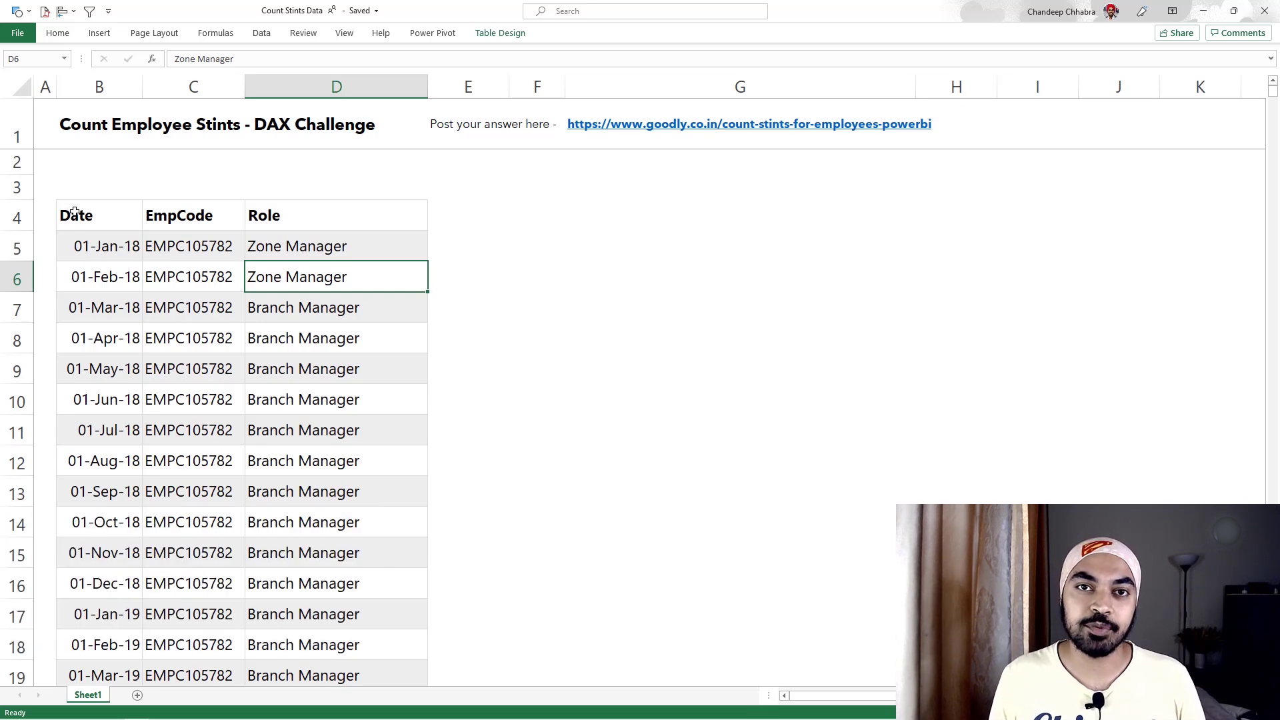
Point out the Date, EmpCode and Role columns and mark the first stint's two rows.
left_click(75, 212)
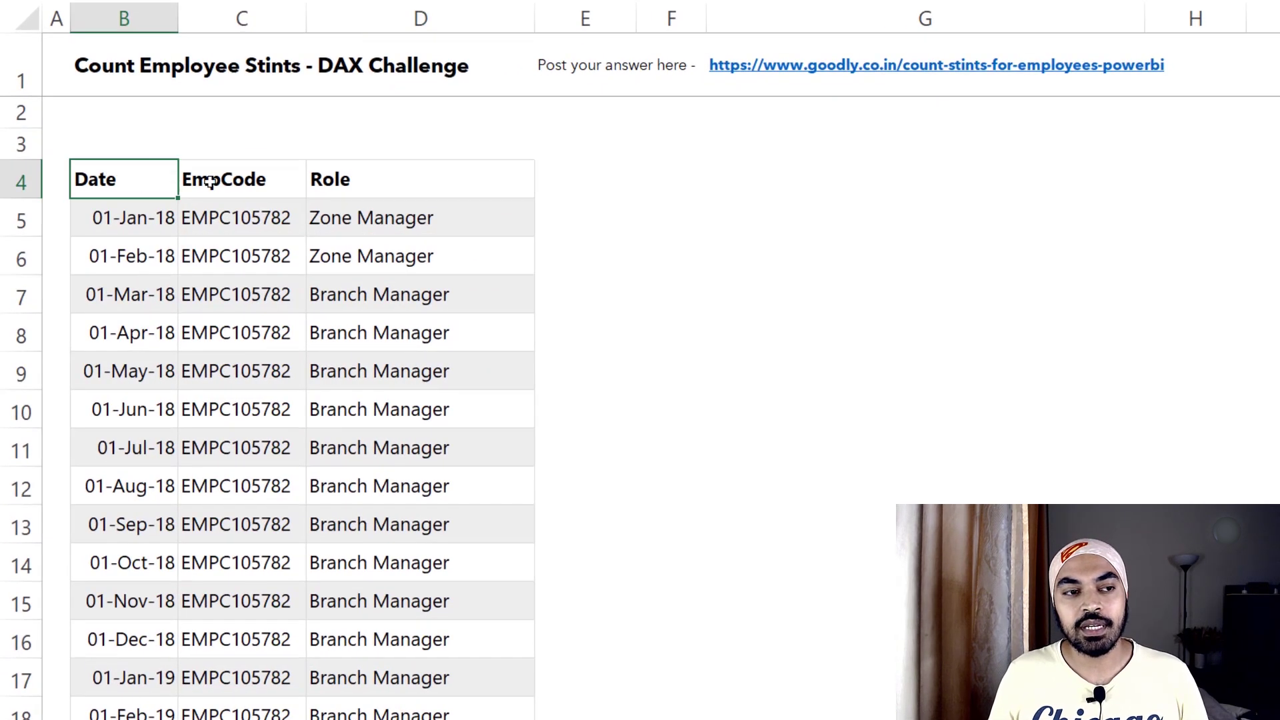
left_click(186, 177)
left_click(383, 177)
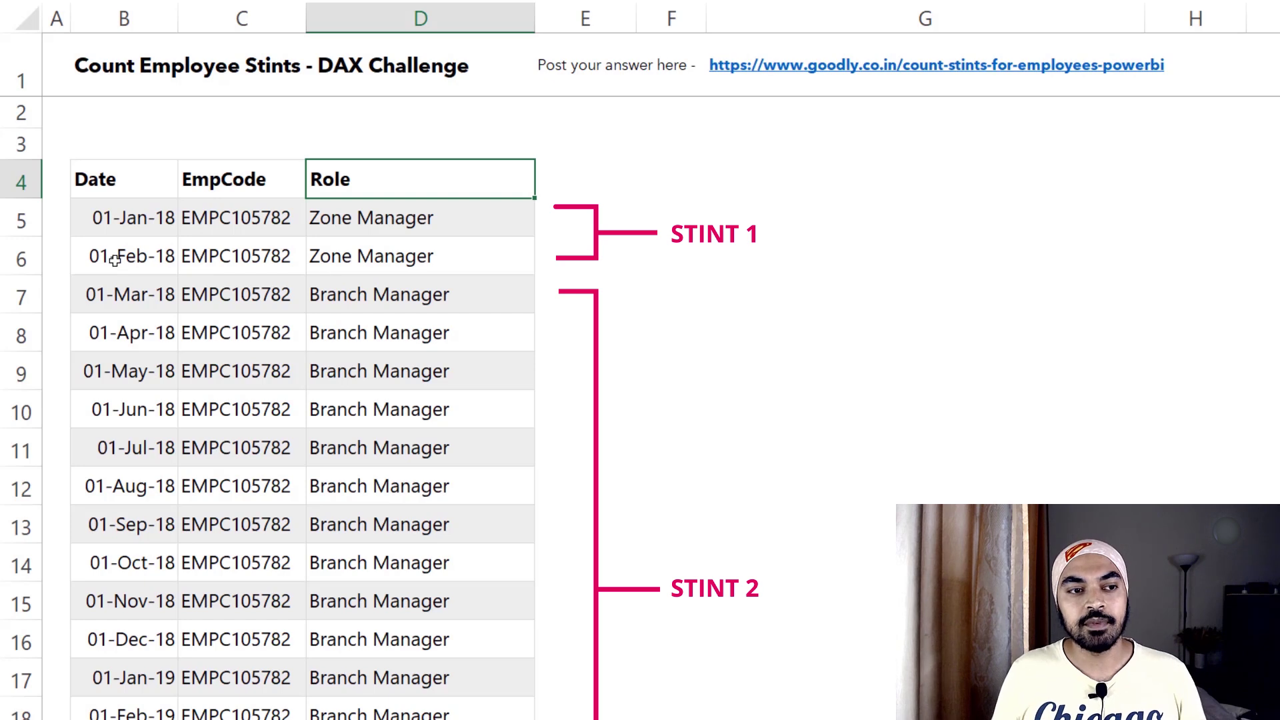
left_click_drag(129, 262, 400, 258)
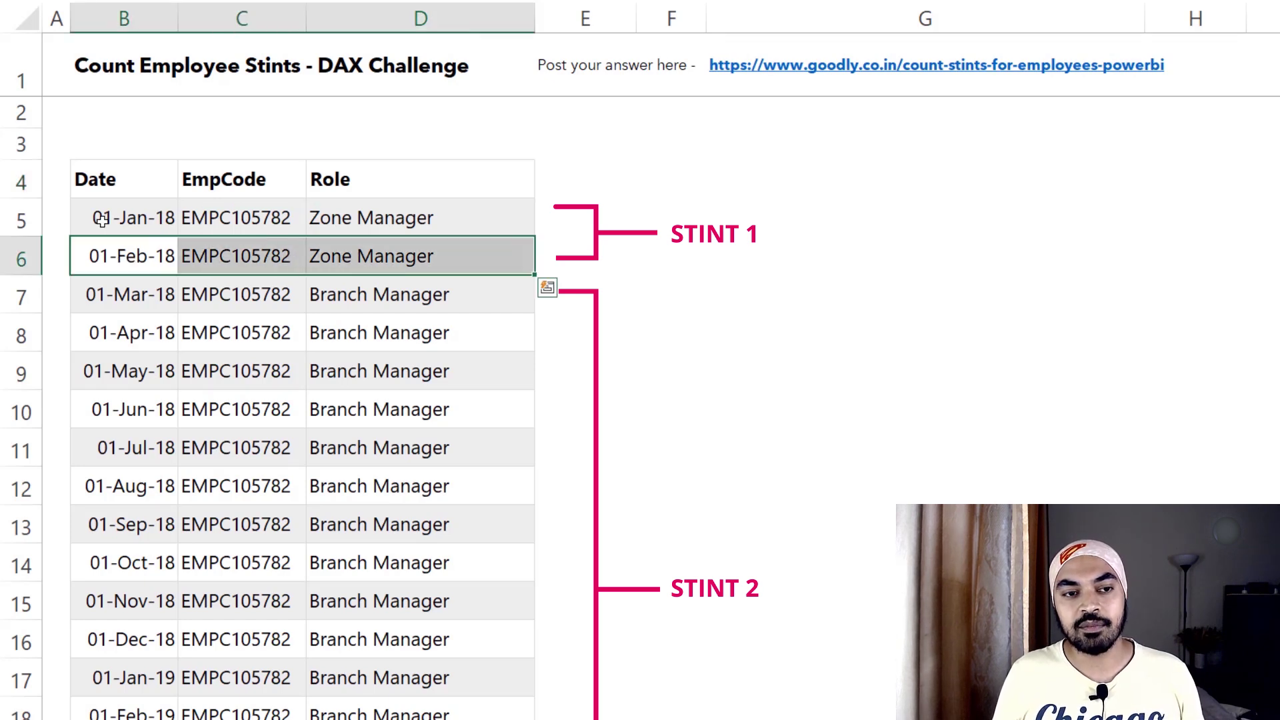
left_click_drag(102, 217, 409, 244)
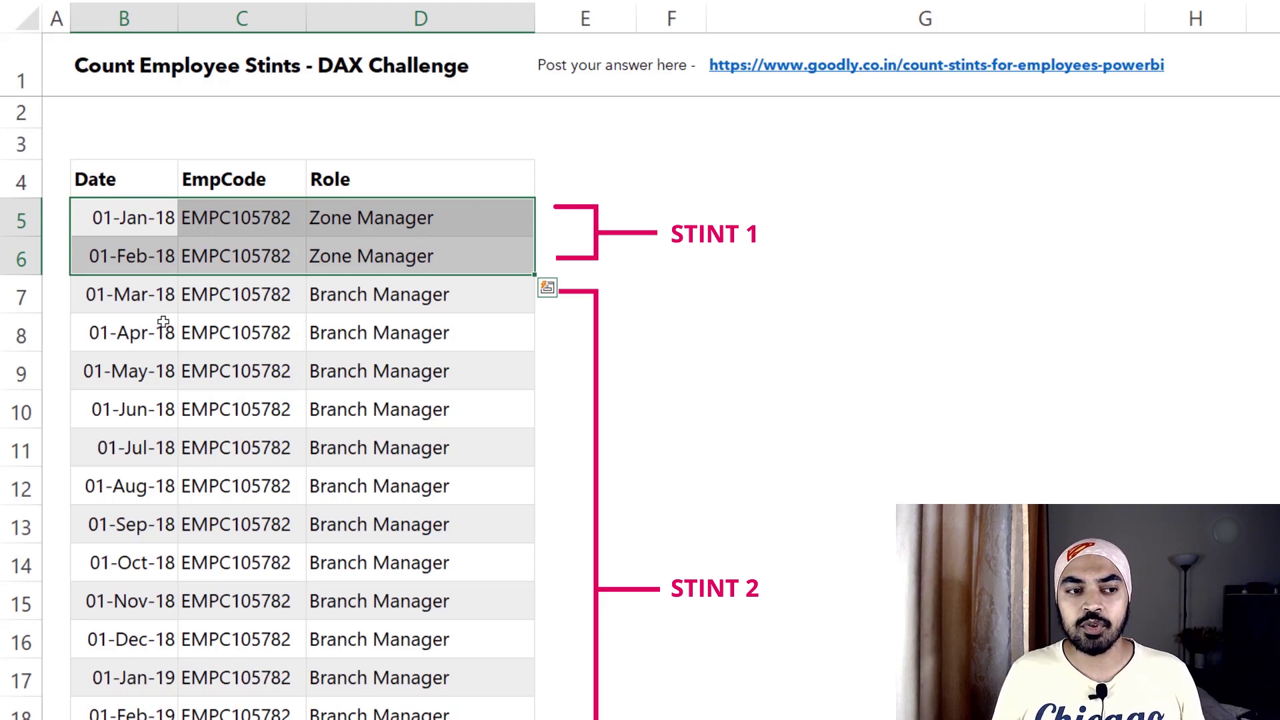
left_click(469, 298)
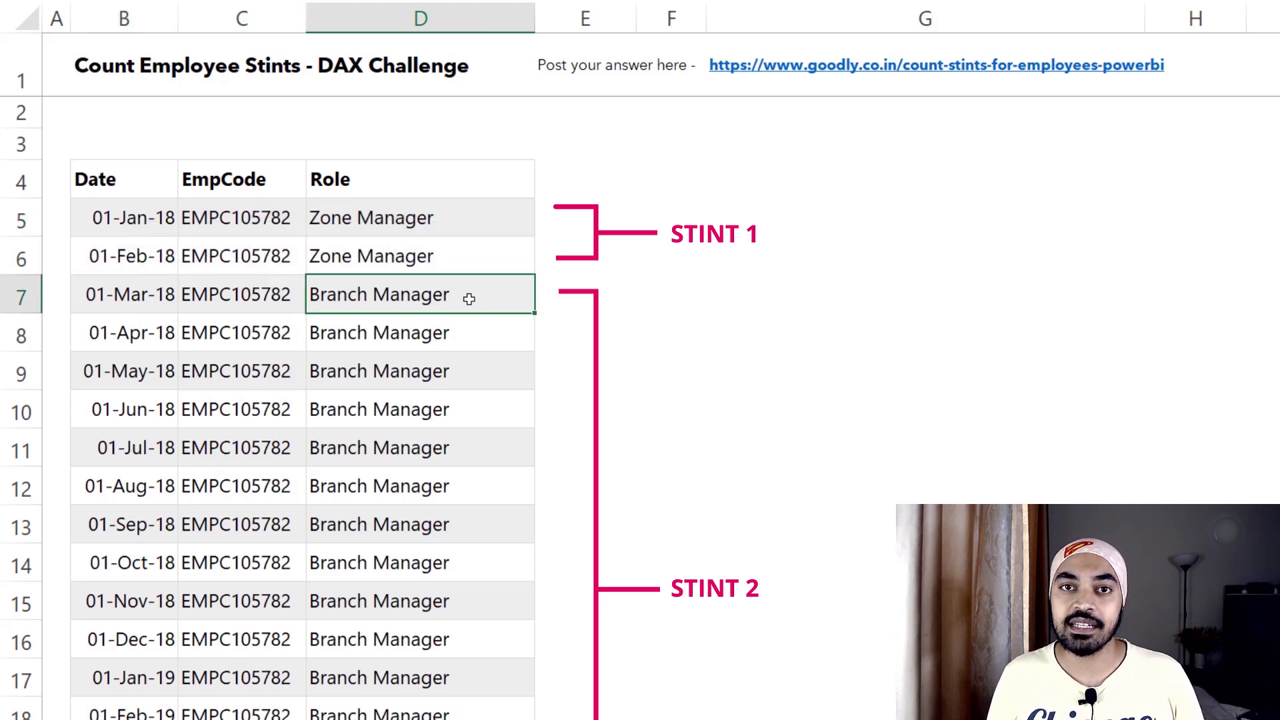
Mark the Team Supervisor record in row 37 where the role changes.
scroll(470, 299, "down", 11)
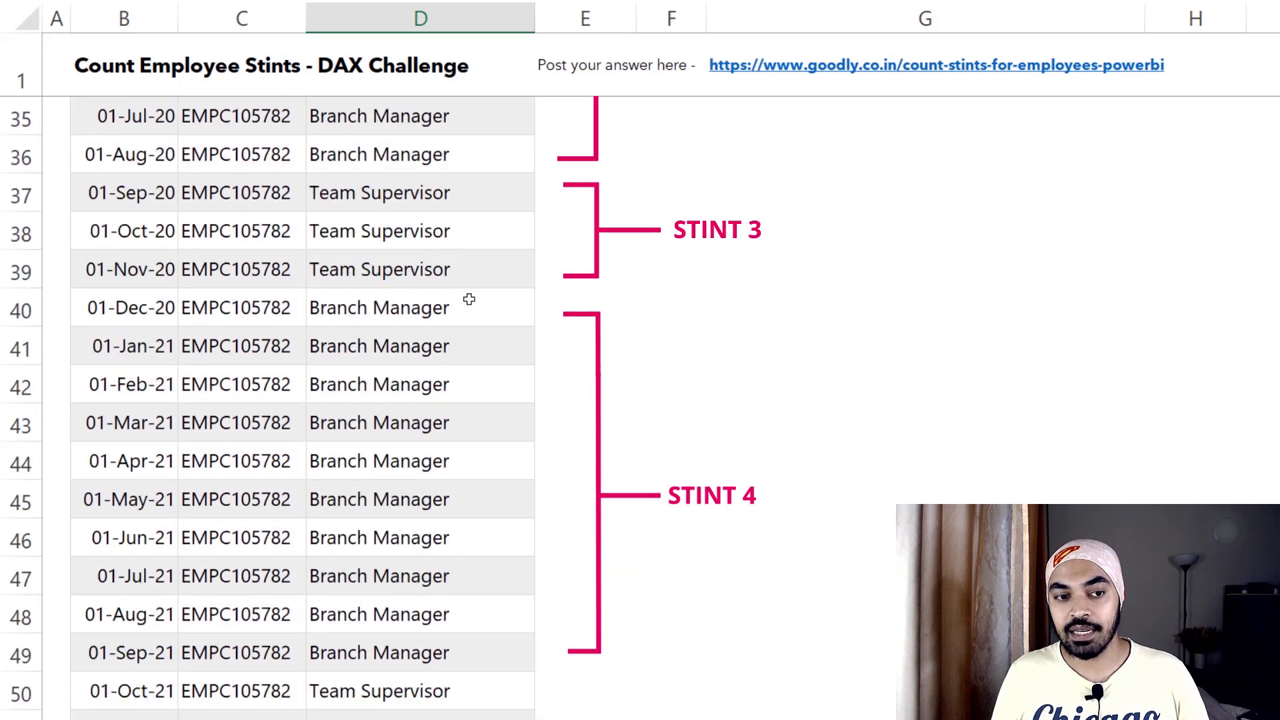
left_click(452, 193)
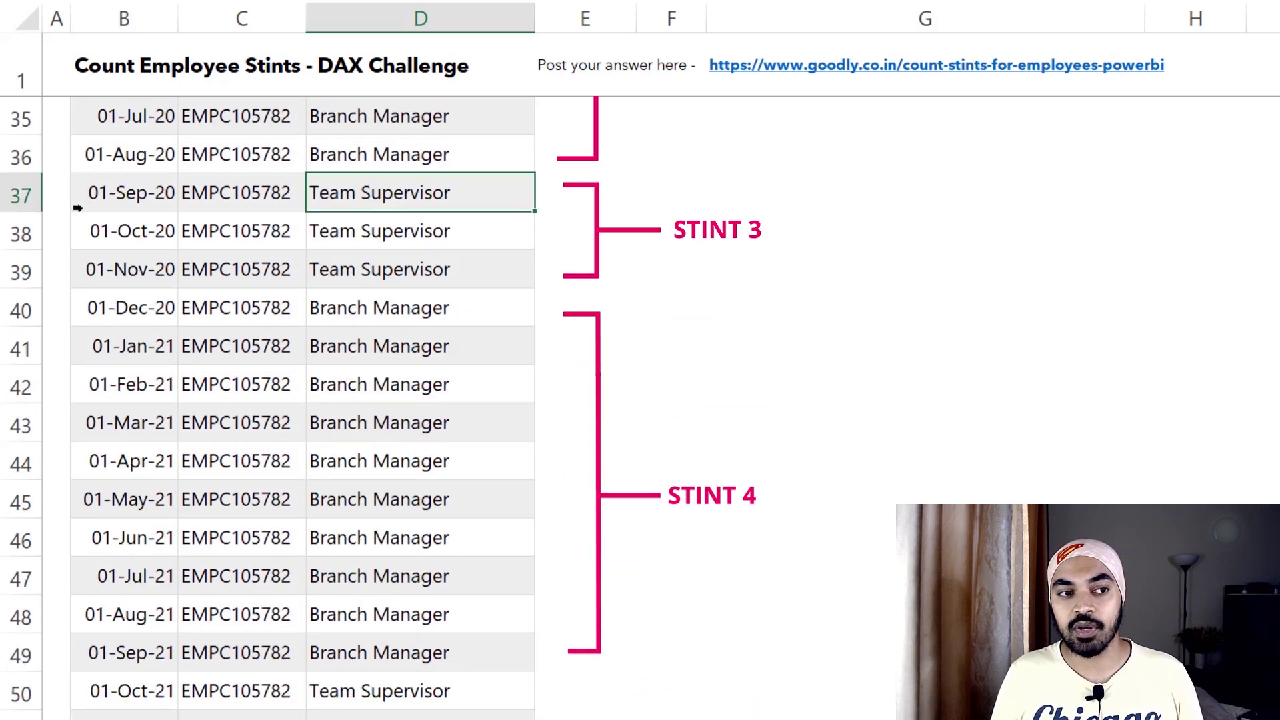
left_click(105, 194)
left_click_drag(104, 194, 386, 186)
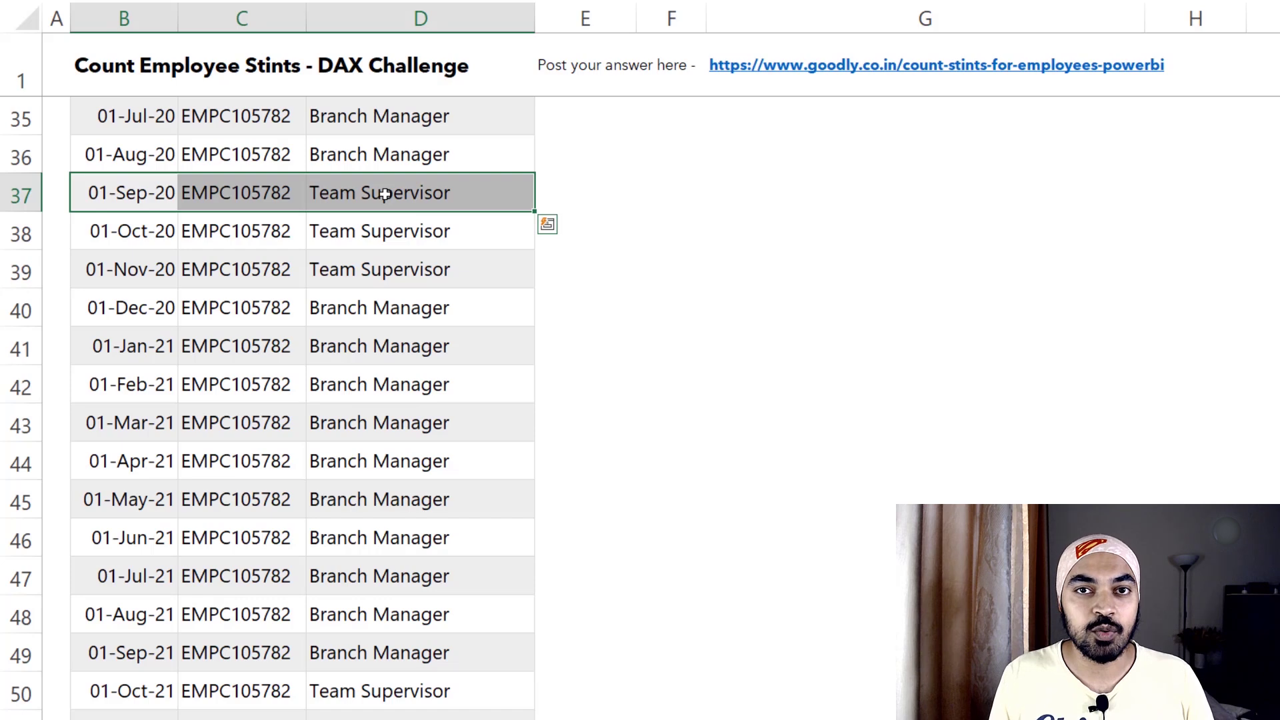
Mark the two Zone Manager rows in the Role column and a mid-stint Branch Manager row.
left_click(385, 193)
key("ctrl+Up")
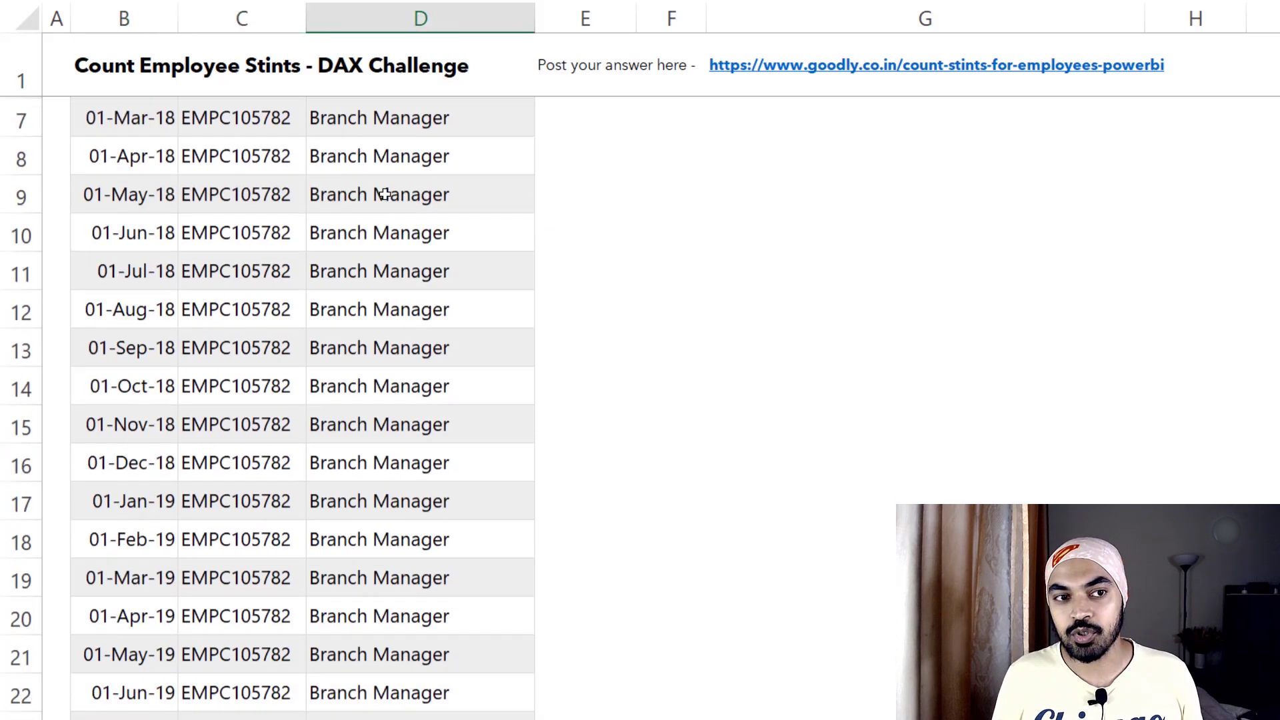
key("shift+Down")
key("shift+Down")
key("shift+Down")
key("shift+Down")
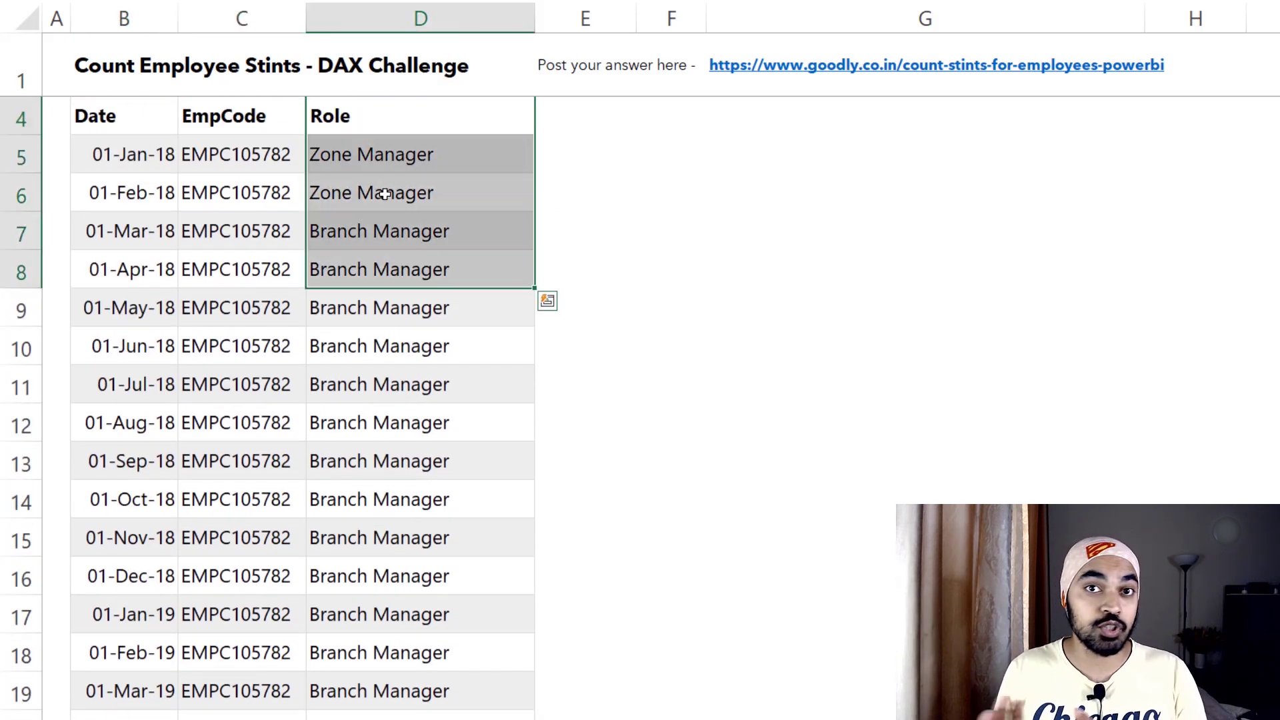
left_click(386, 193)
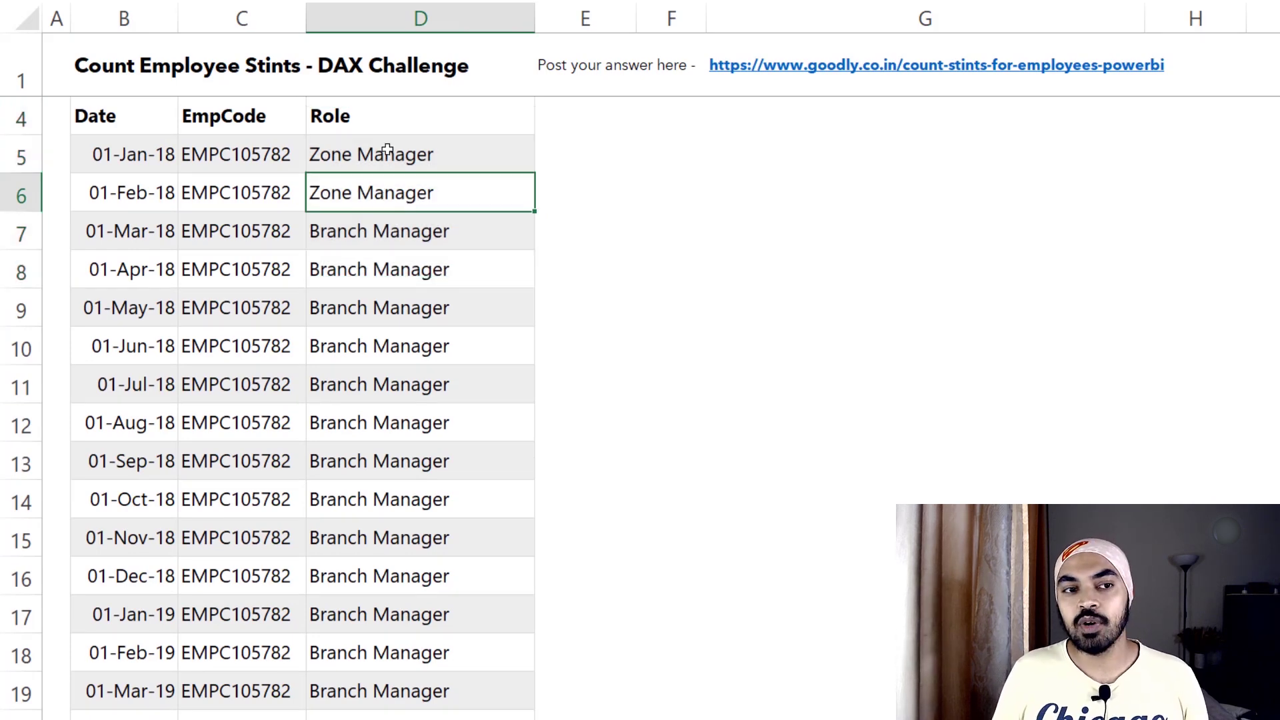
left_click_drag(405, 152, 383, 434)
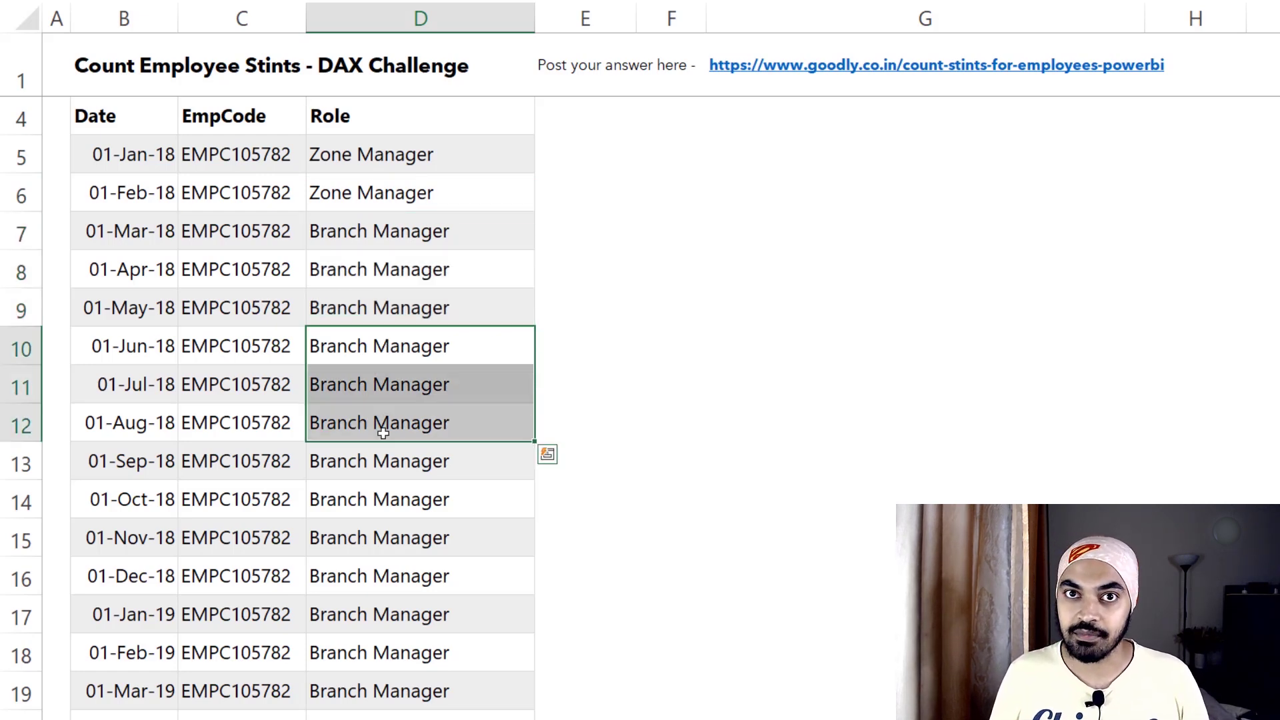
left_click(381, 158)
left_click(377, 371)
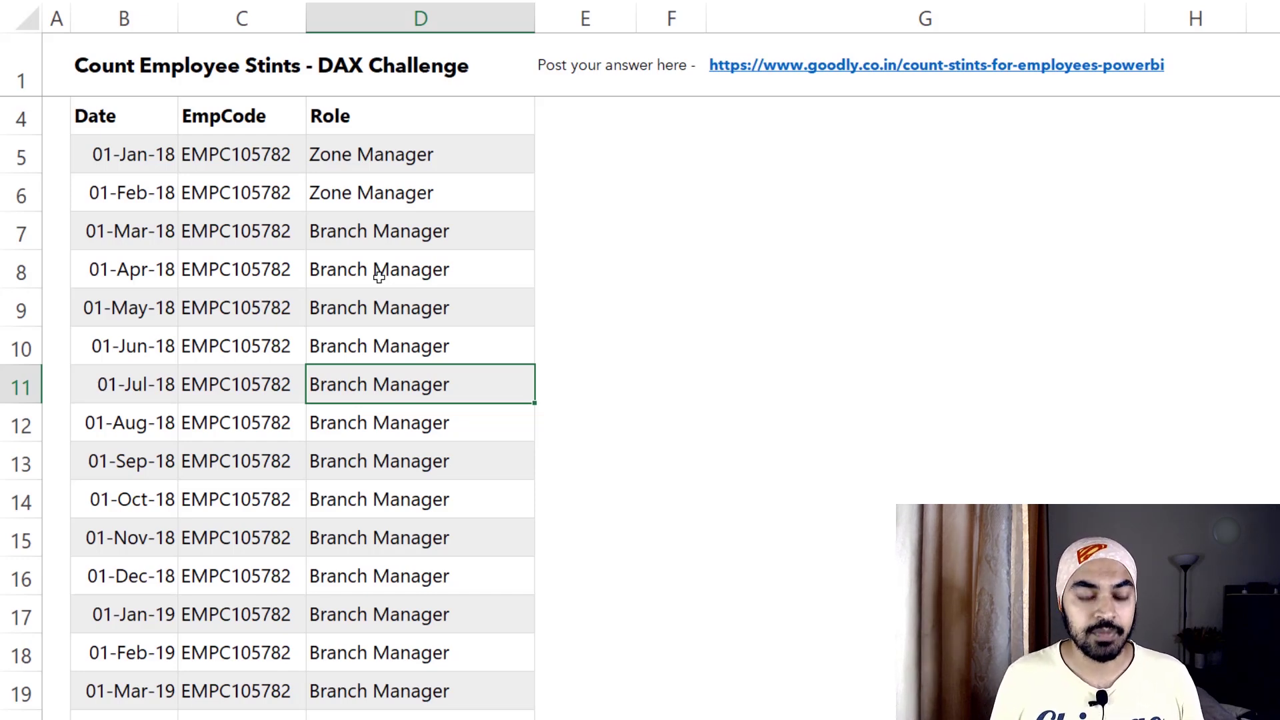
Sketch rows 6 and 7 comparing against their previous rows as stints 1 and 2, then show Stint Method 1's formula.
left_click(372, 192)
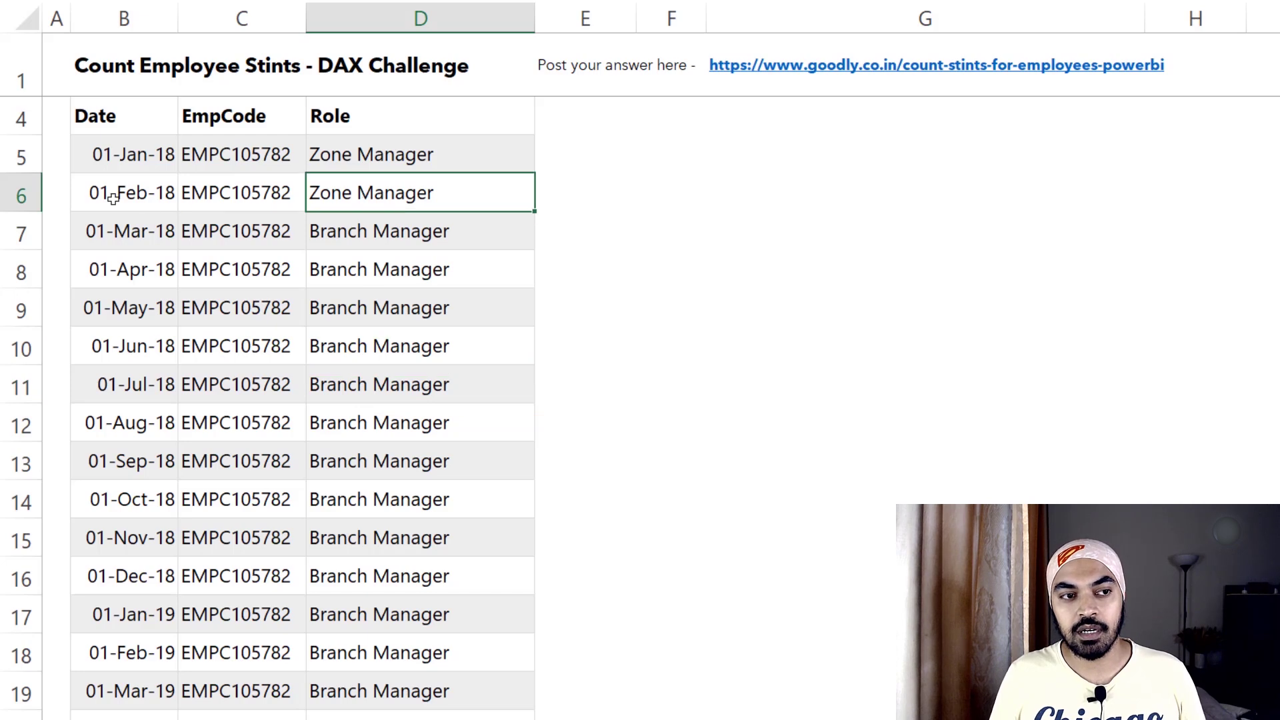
left_click_drag(113, 197, 423, 188)
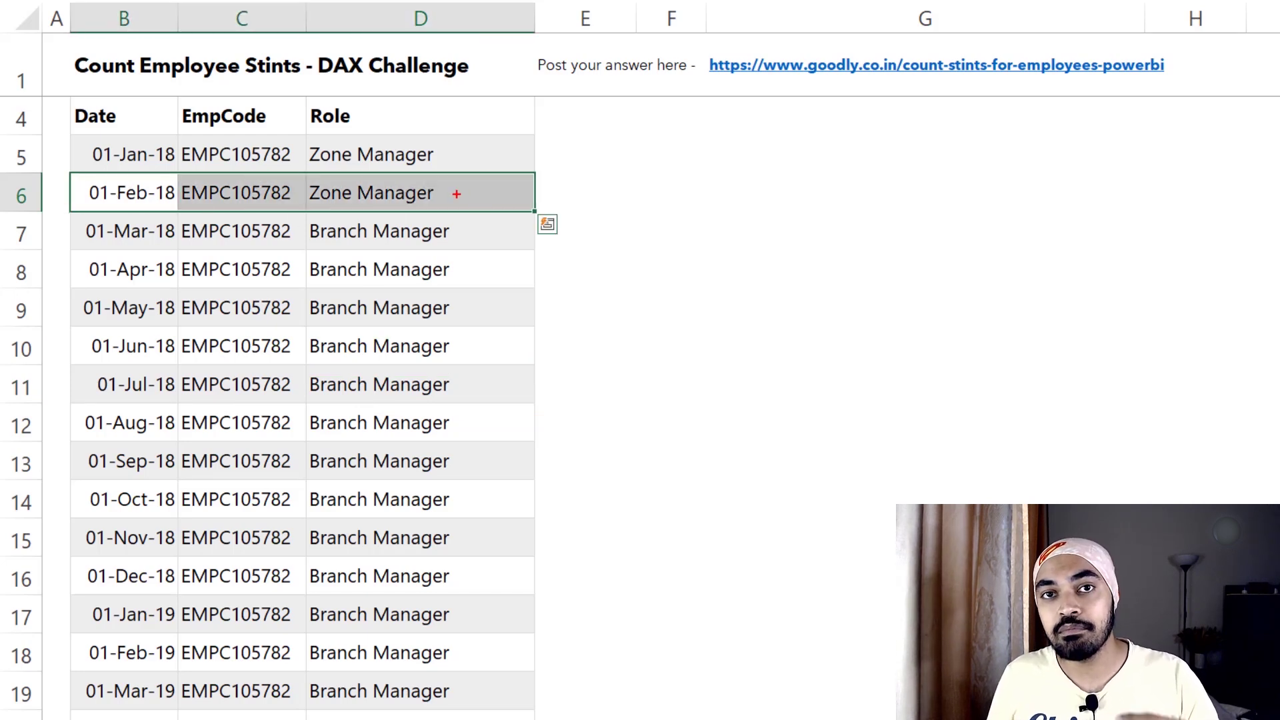
mouse_move(448, 193)
left_mouse_down()
mouse_move(464, 172)
mouse_move(454, 153)
left_mouse_up()
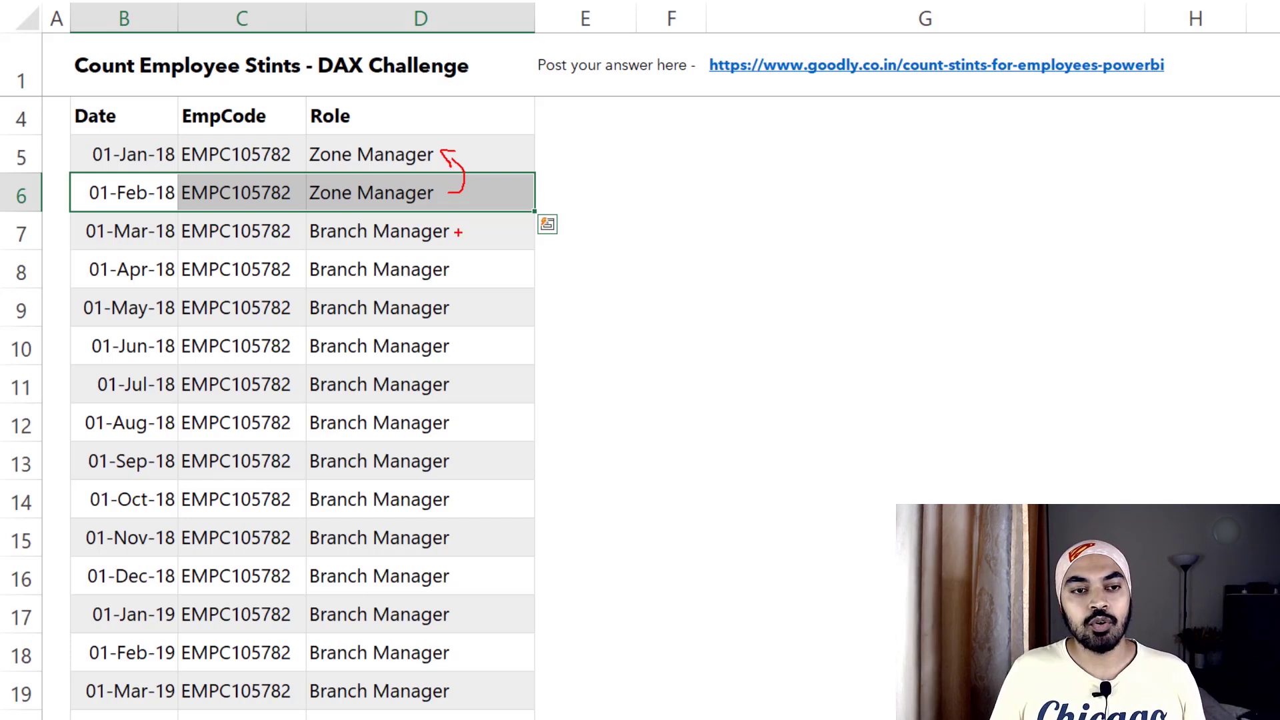
mouse_move(567, 138)
left_mouse_down()
mouse_move(557, 161)
mouse_move(566, 133)
left_mouse_up()
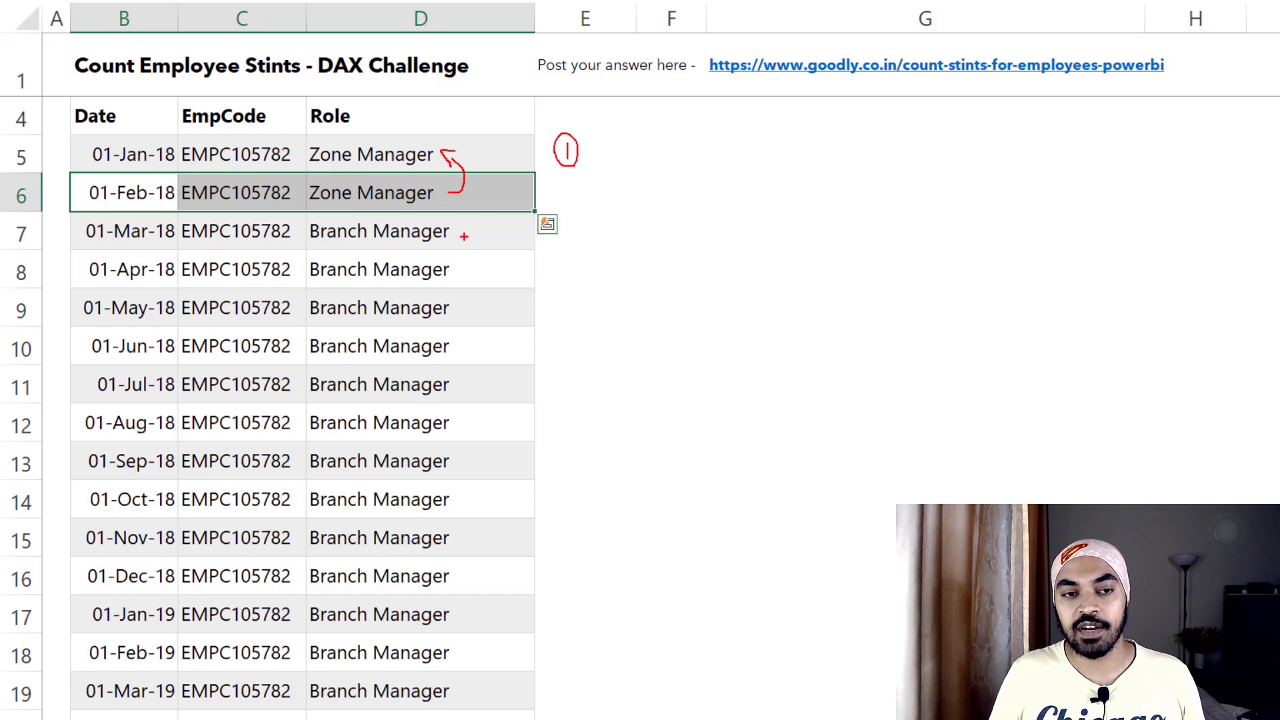
mouse_move(484, 230)
left_mouse_down()
mouse_move(469, 199)
mouse_move(476, 208)
mouse_move(448, 196)
left_mouse_up()
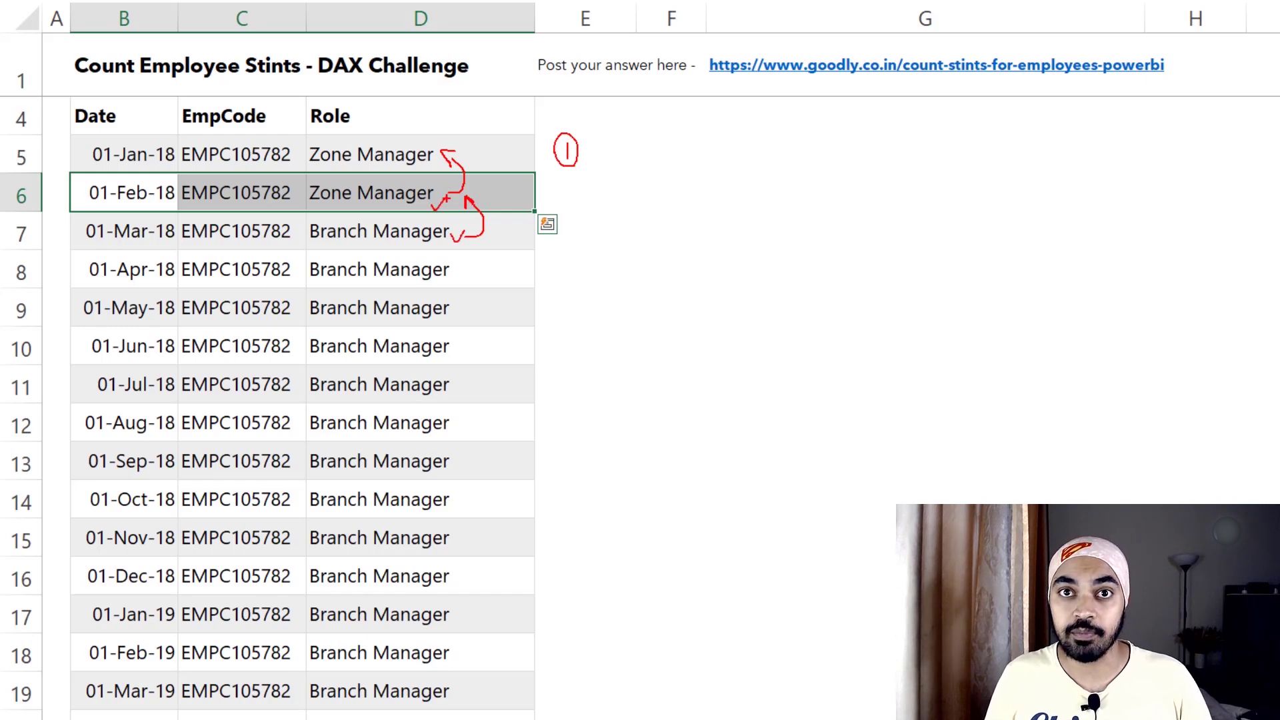
mouse_move(567, 220)
left_mouse_down()
mouse_move(575, 248)
mouse_move(571, 211)
mouse_move(549, 233)
mouse_move(557, 246)
left_mouse_up()
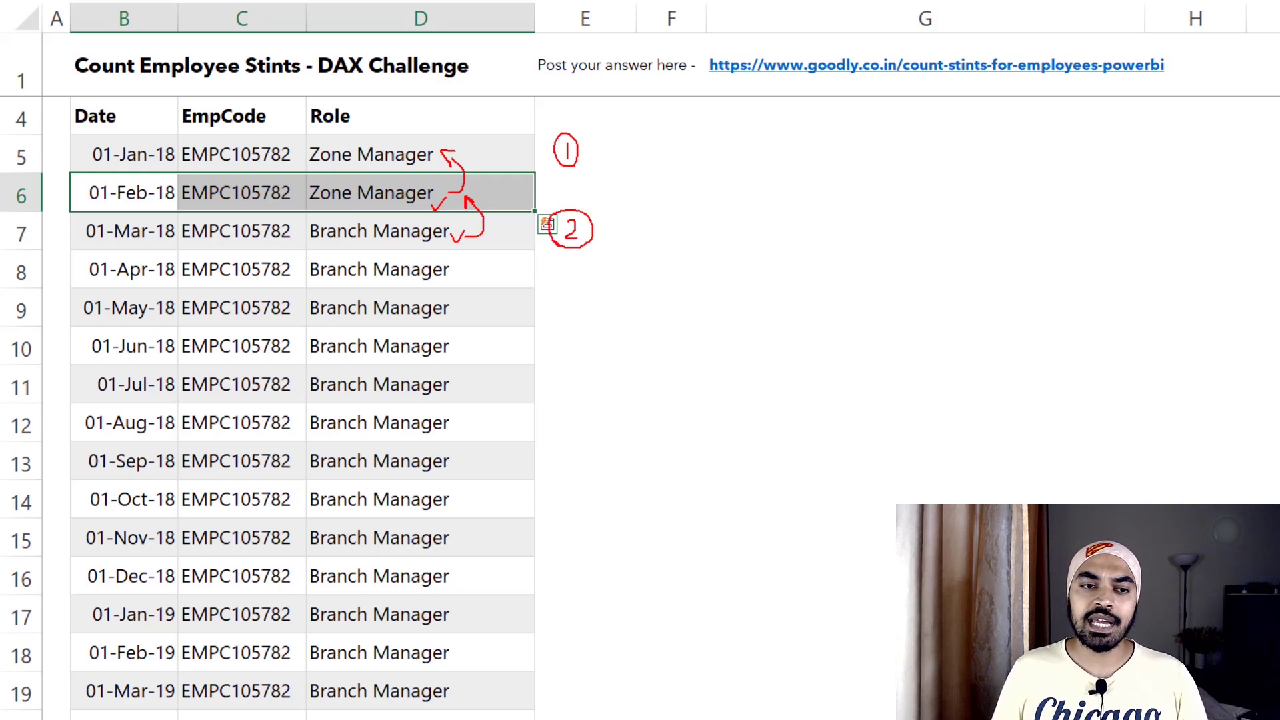
mouse_move(576, 273)
left_mouse_down()
mouse_move(584, 480)
mouse_move(593, 466)
left_mouse_up()
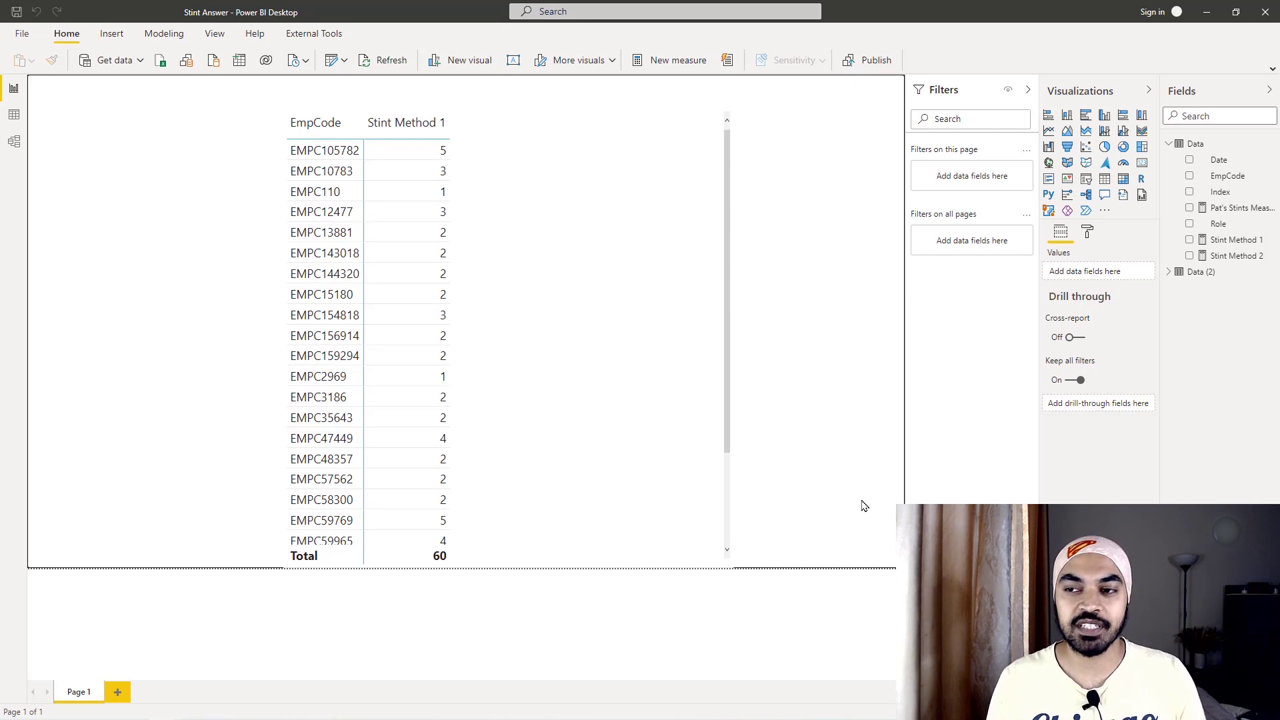
left_click(1227, 240)
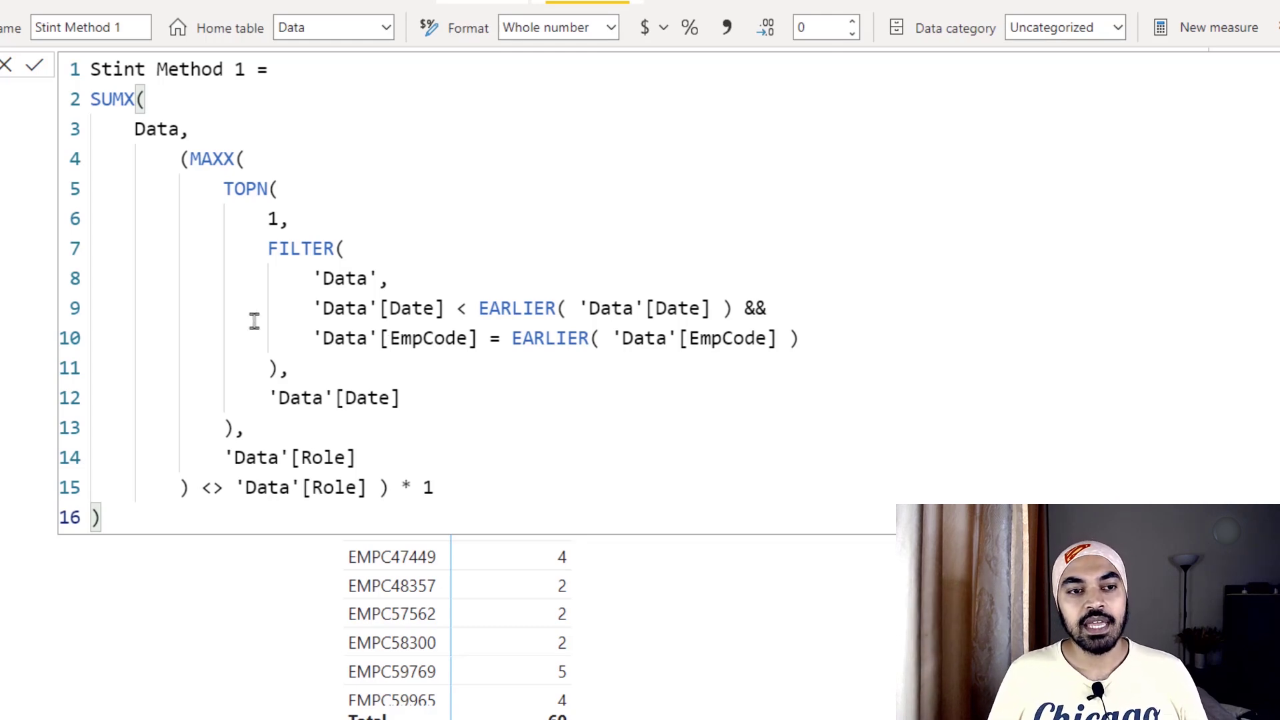
Annotate the formula's FILTER block and the * 1 multiplier on line 15, then clear the drawings.
left_click_drag(261, 232, 812, 374)
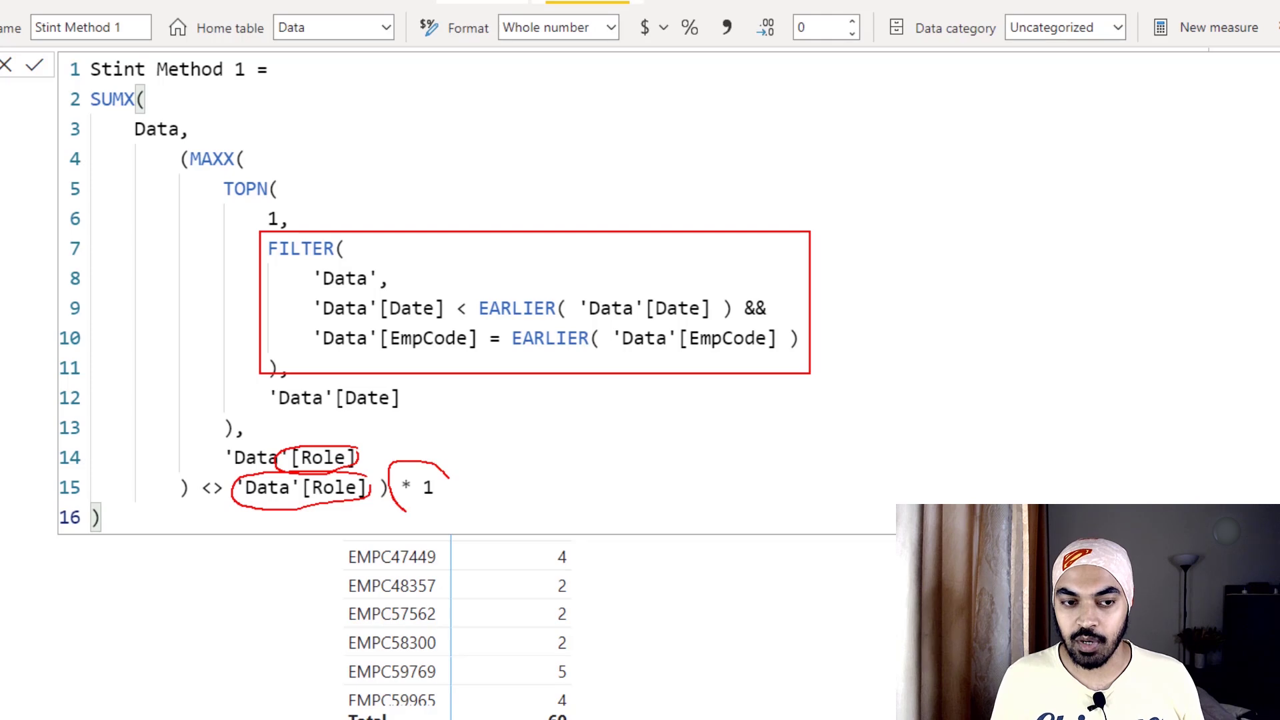
left_click_drag(405, 511, 448, 492)
key("Escape")
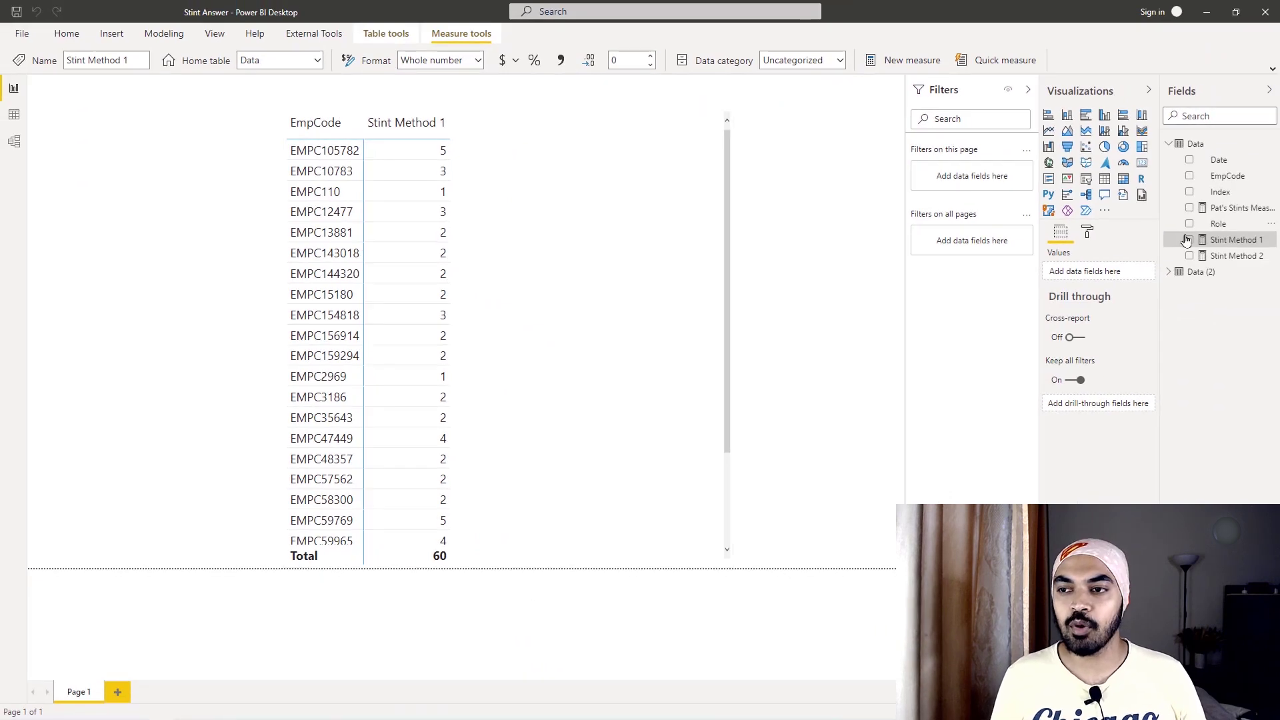
Select the Stint Method 1 measure to display its full DAX formula.
left_click(1233, 240)
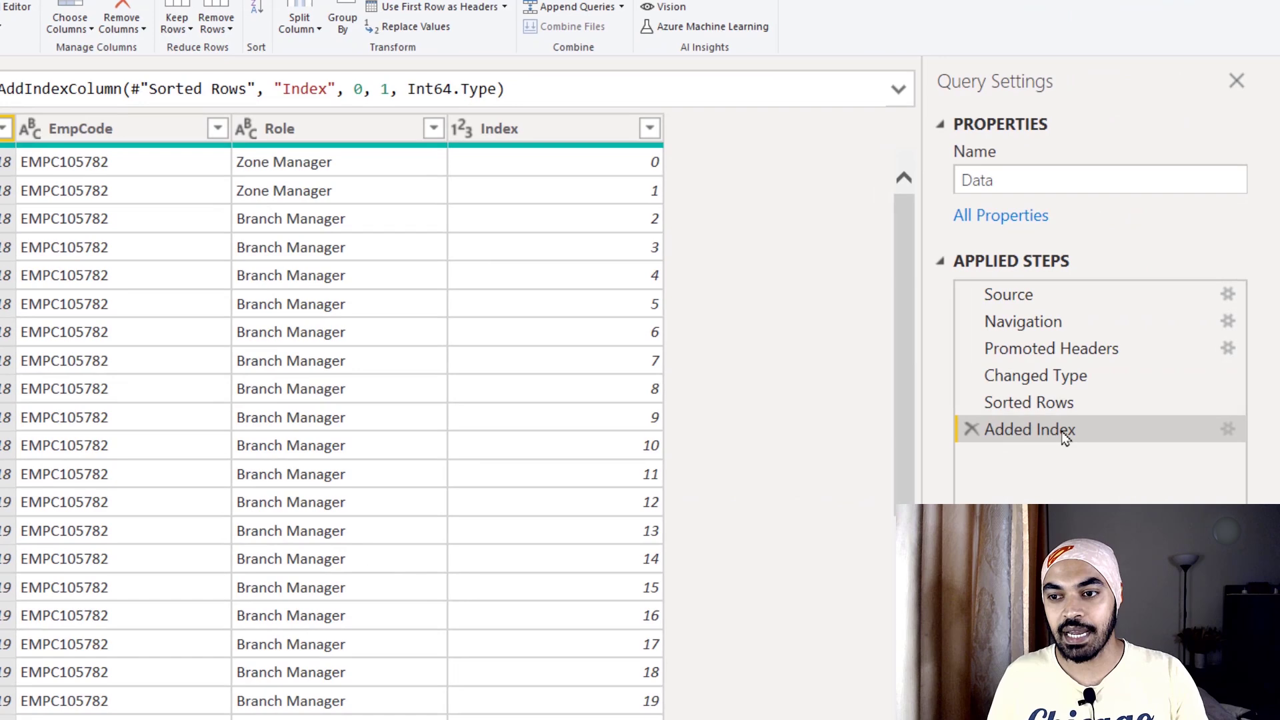
left_click(1044, 404)
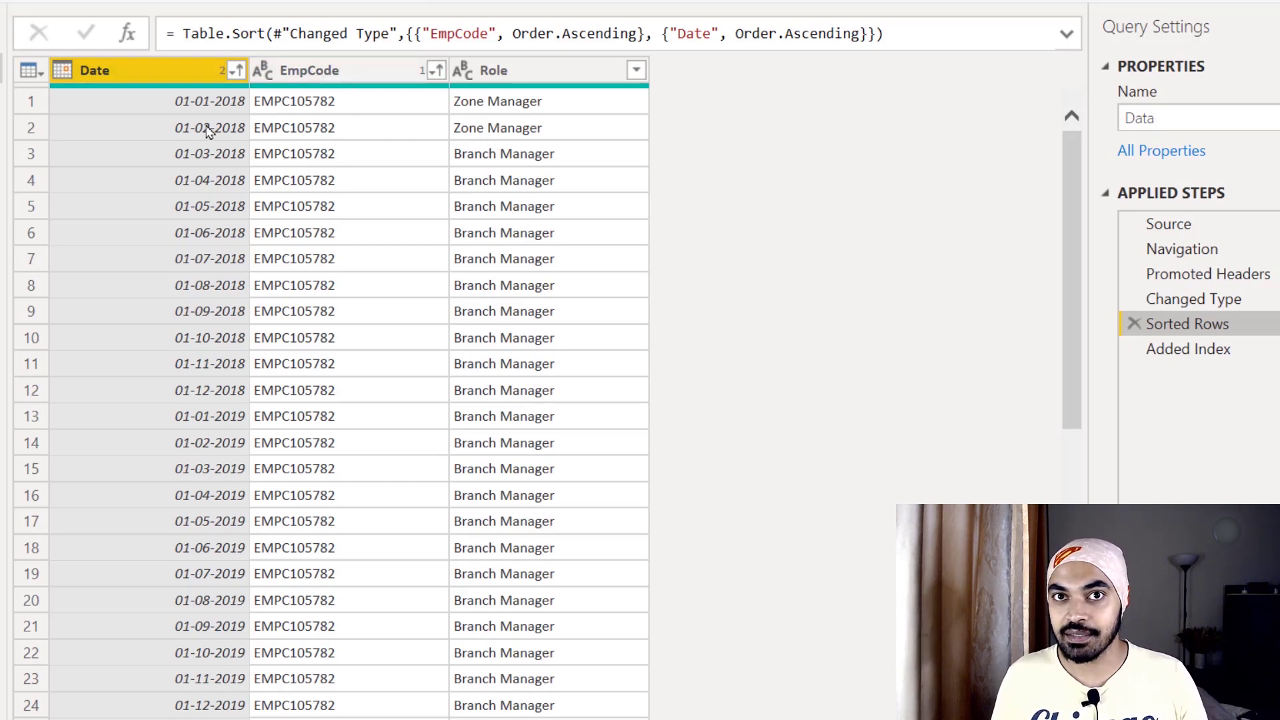
left_click(1193, 349)
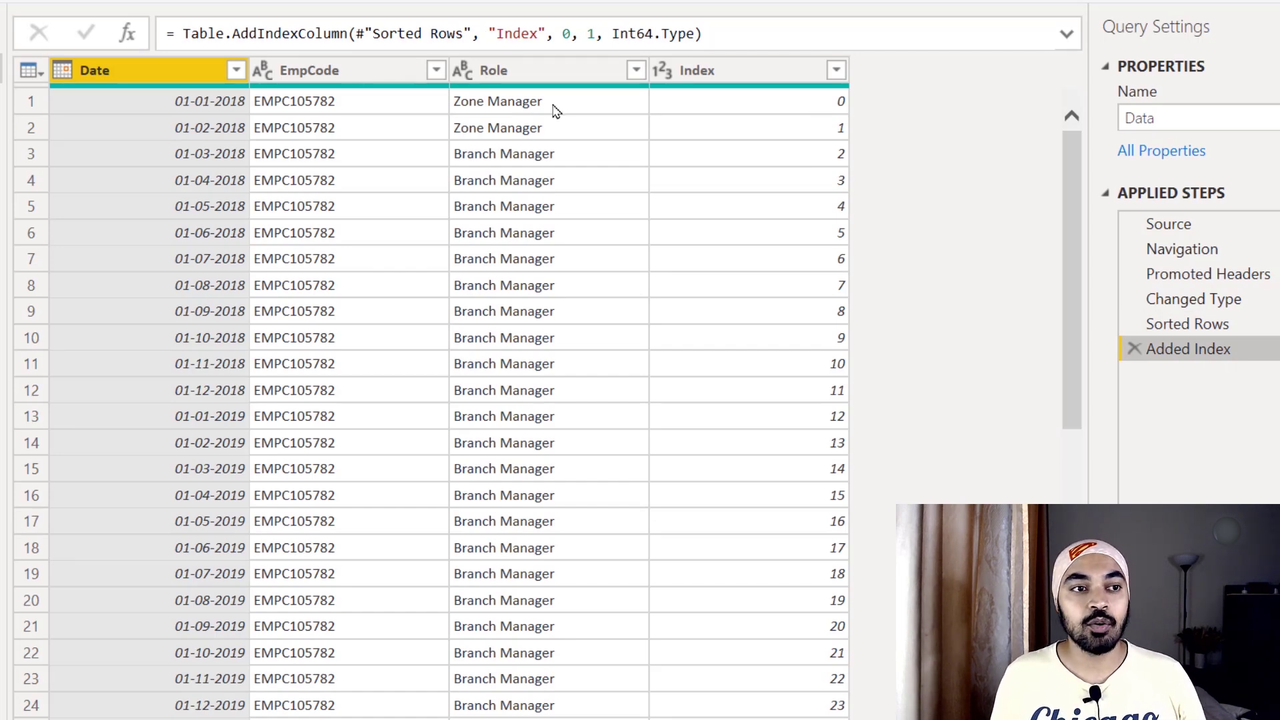
Inspect the Data (2) query at its Sorted Rows and Added Index steps.
left_click(82, 99)
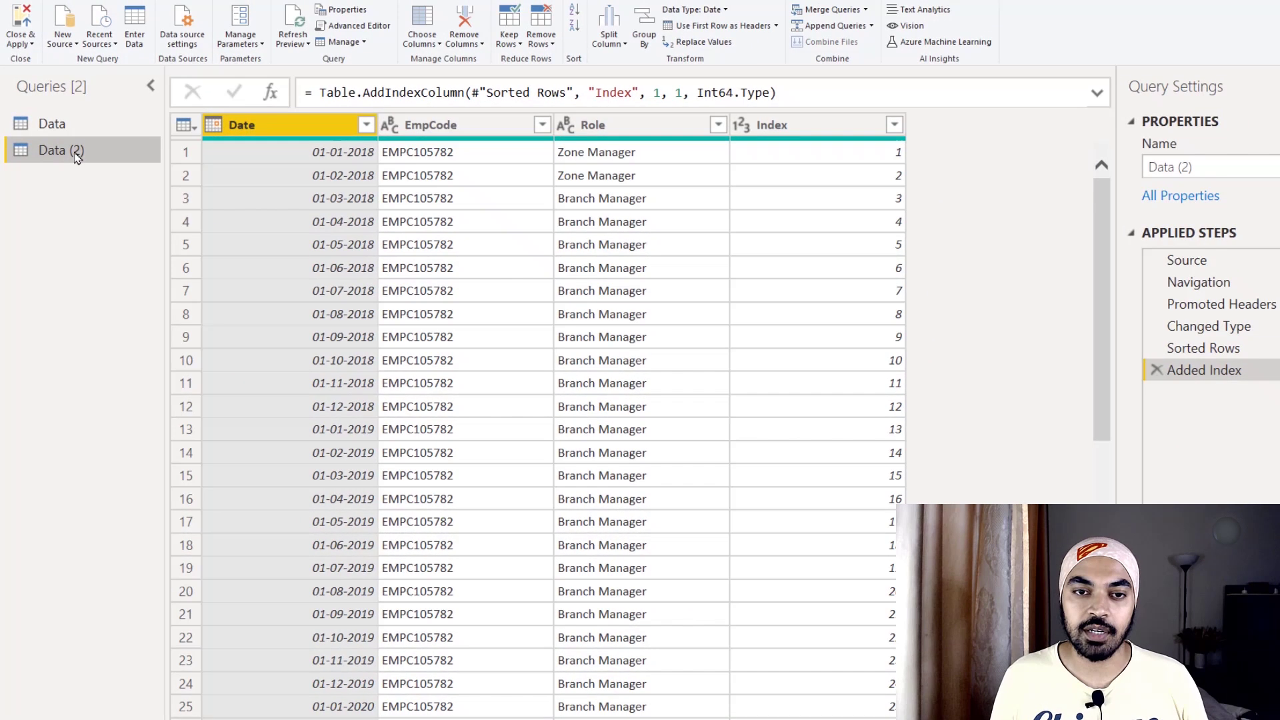
left_click(1187, 347)
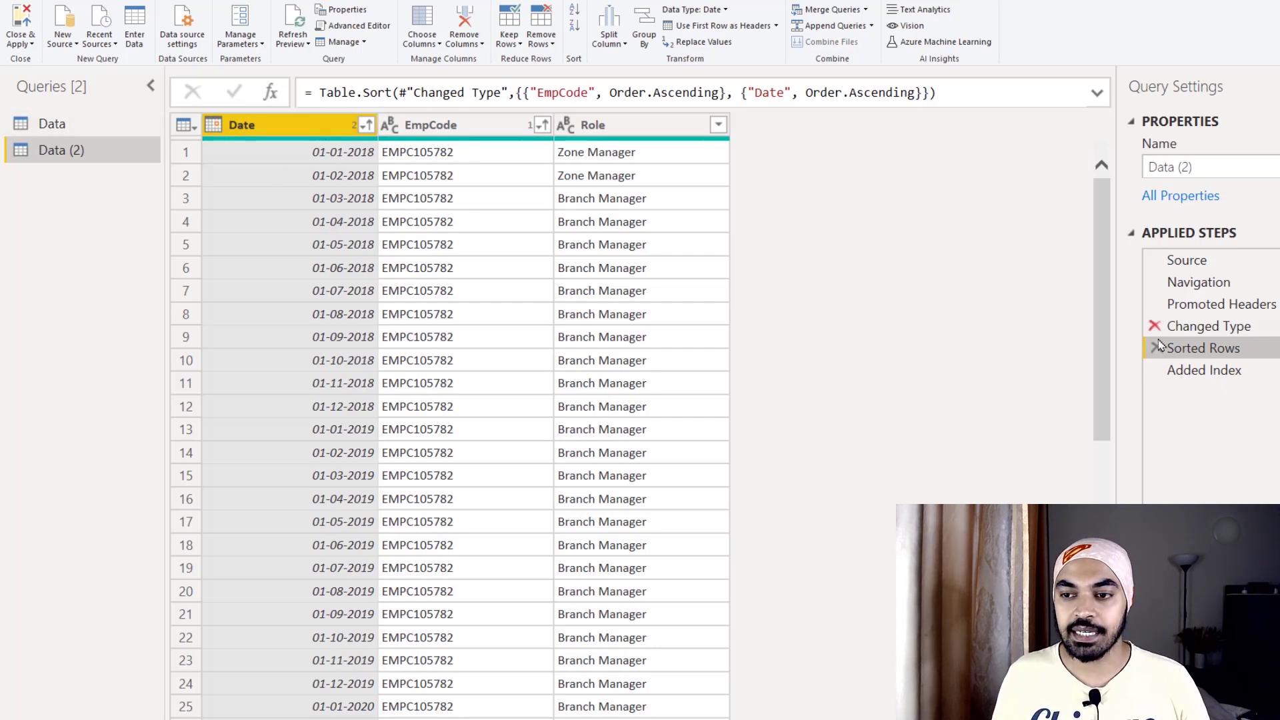
left_click(1230, 370)
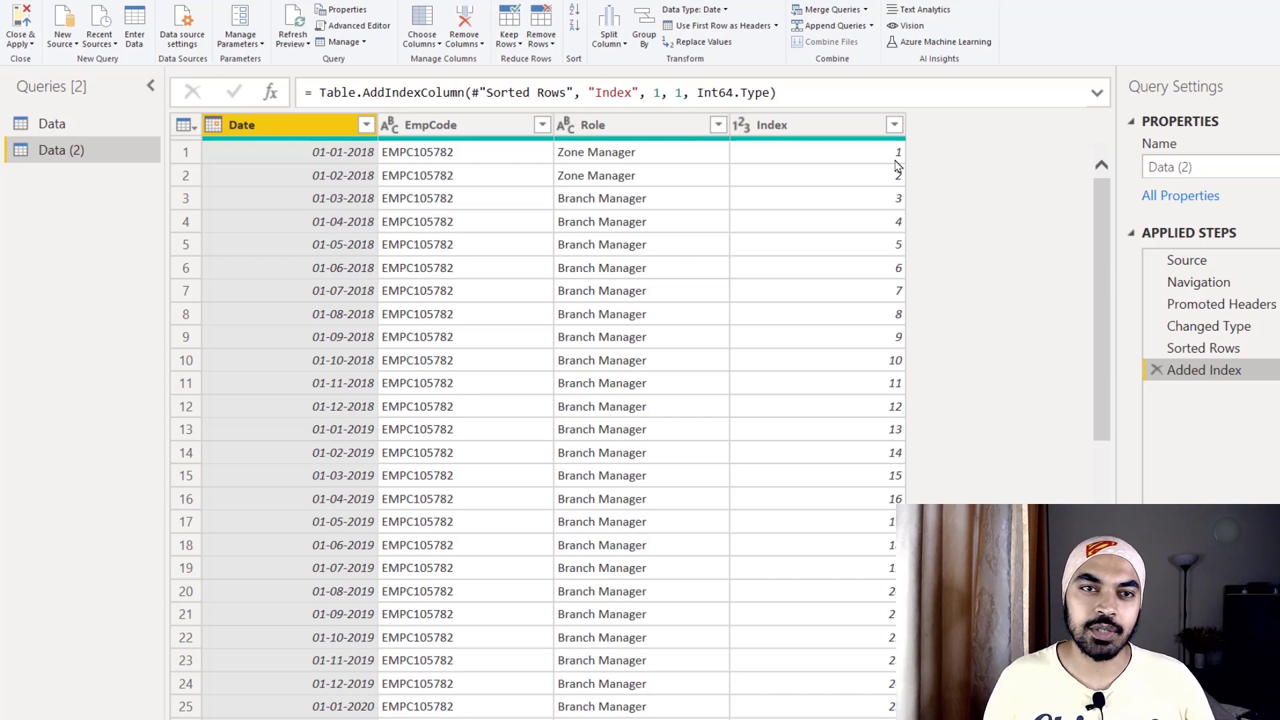
Compare the Data query's 0-based Index with Data (2)'s Index starting at 1.
left_click(60, 123)
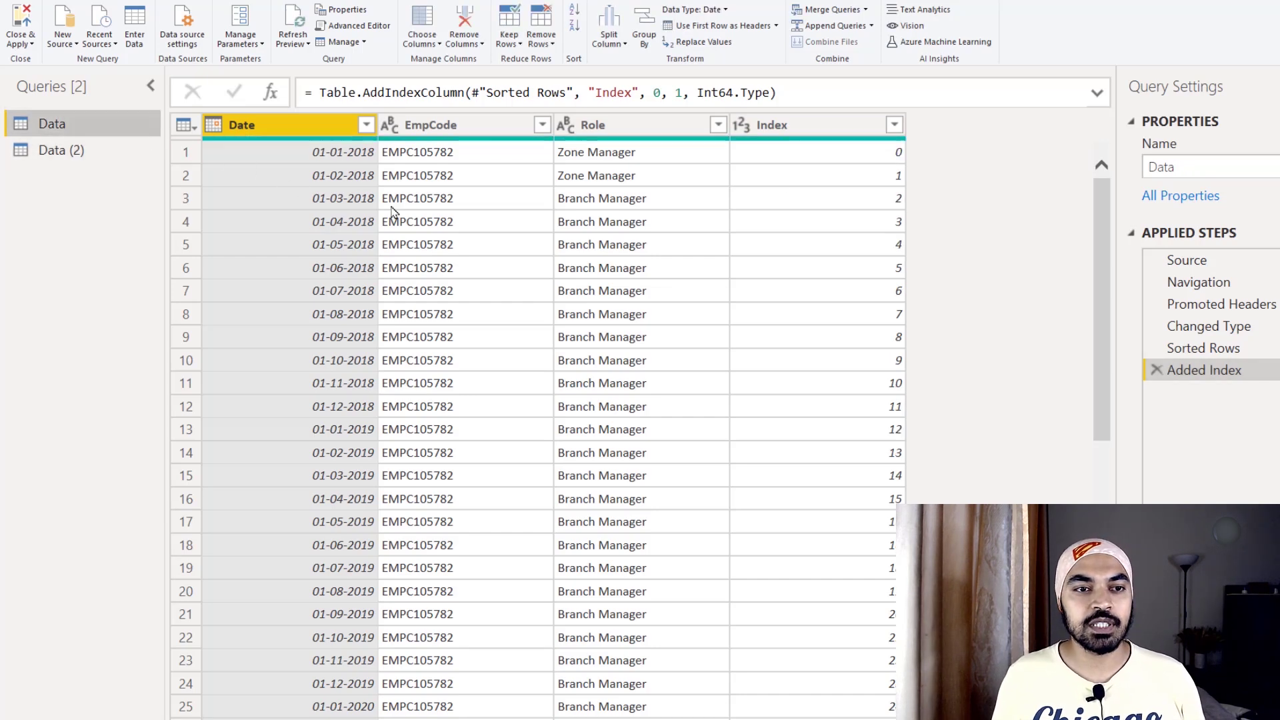
mouse_move(190, 161)
left_mouse_down()
mouse_move(512, 188)
mouse_move(916, 192)
left_mouse_up()
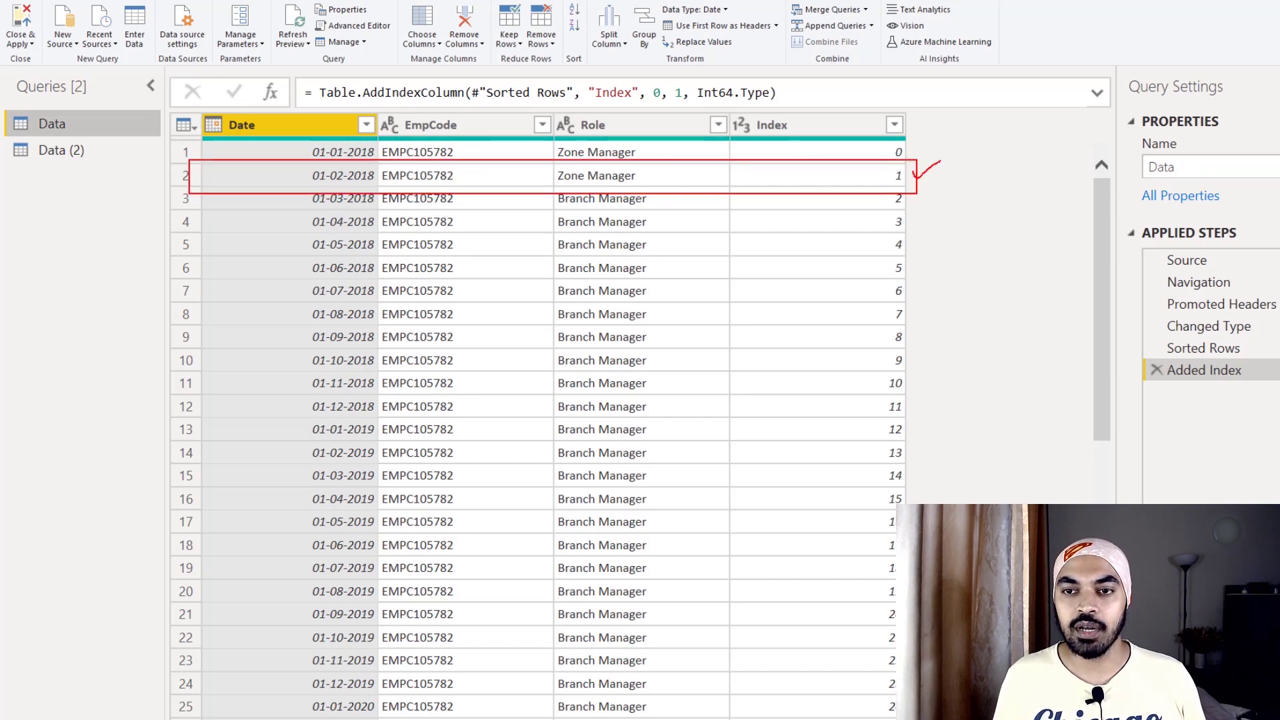
left_click_drag(341, 164, 340, 189)
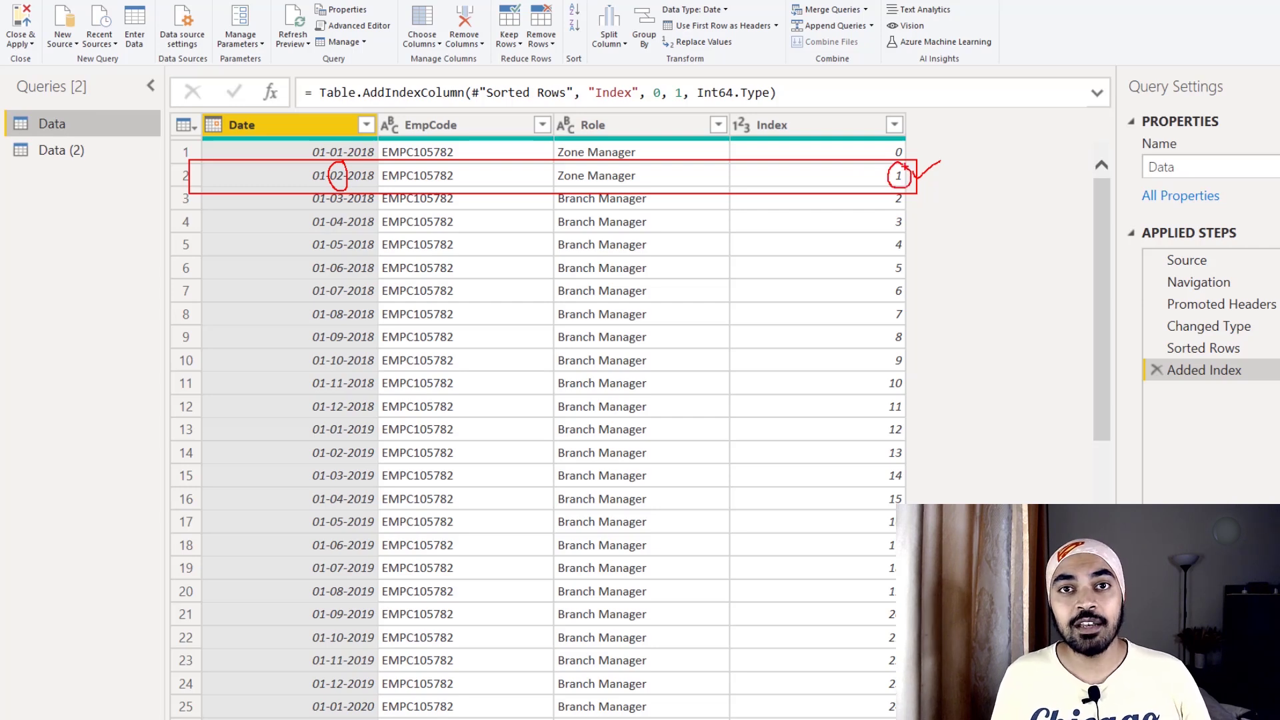
key("Escape")
left_click(60, 150)
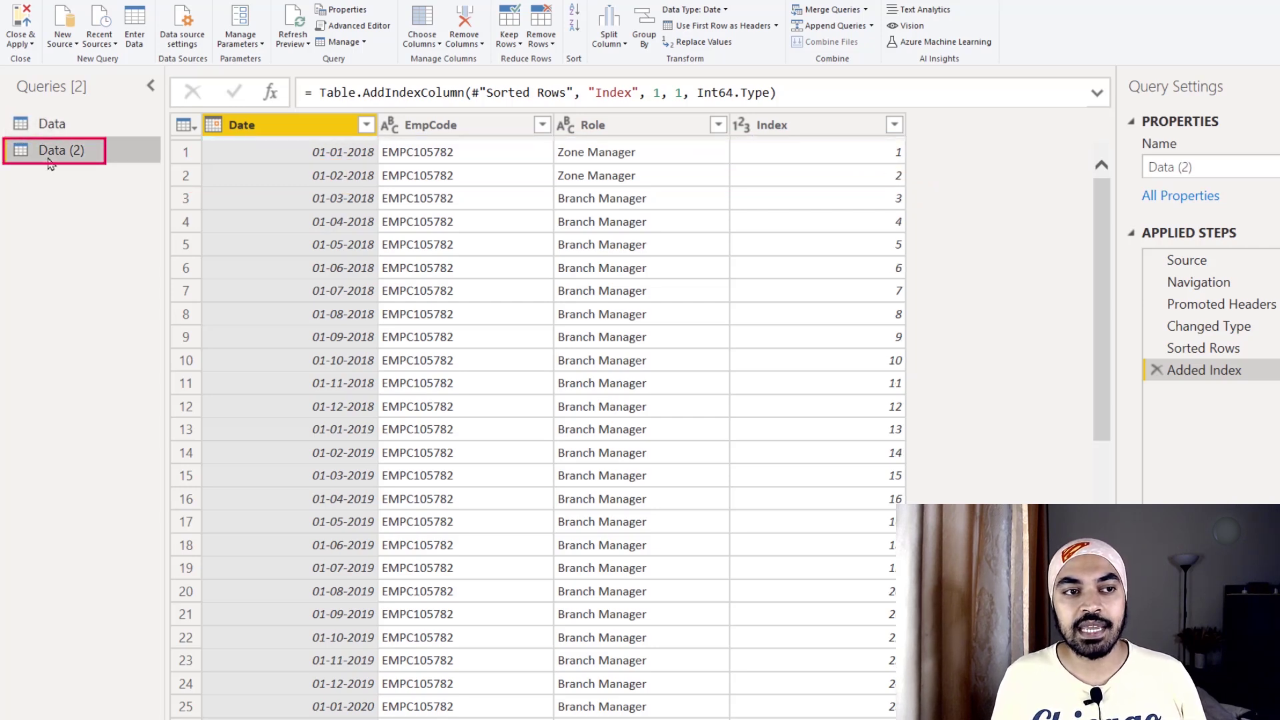
mouse_move(200, 132)
left_mouse_down()
mouse_move(372, 168)
mouse_move(920, 170)
mouse_move(935, 139)
left_mouse_up()
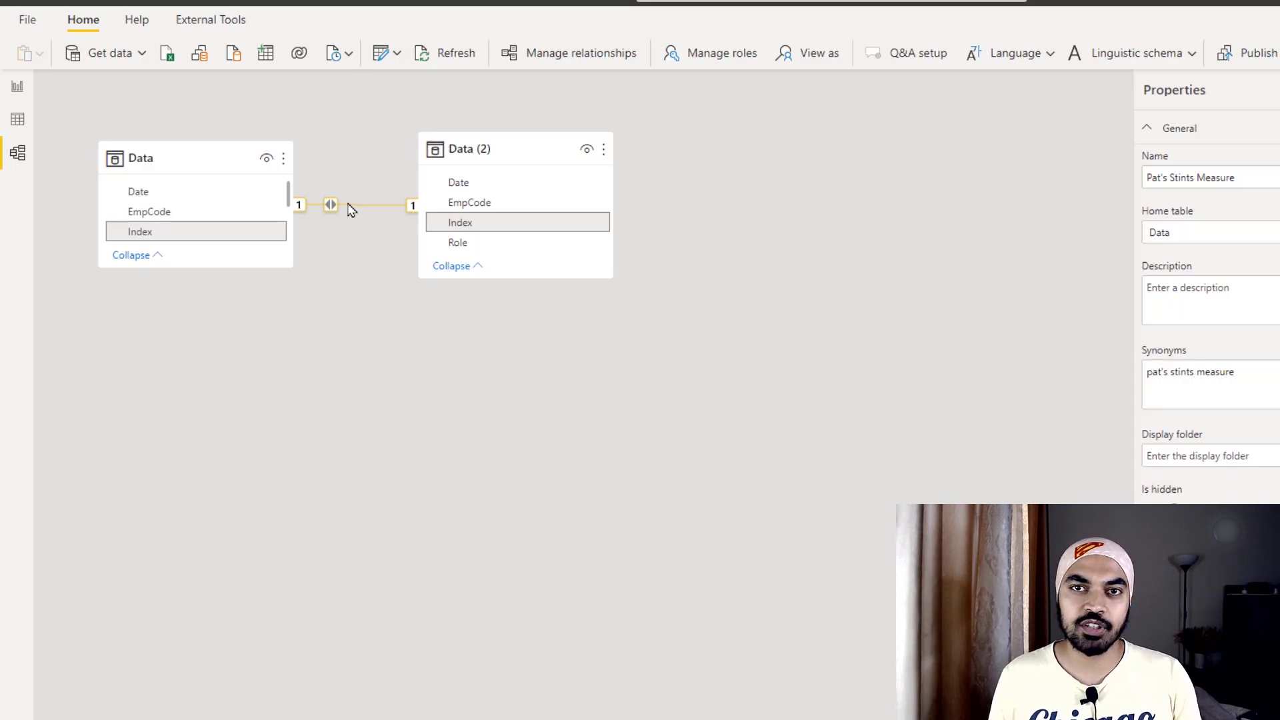
Review Stint Method 2's DAX, highlighting the EmpCode and Role comparisons and SUMX over Data.
left_click(17, 87)
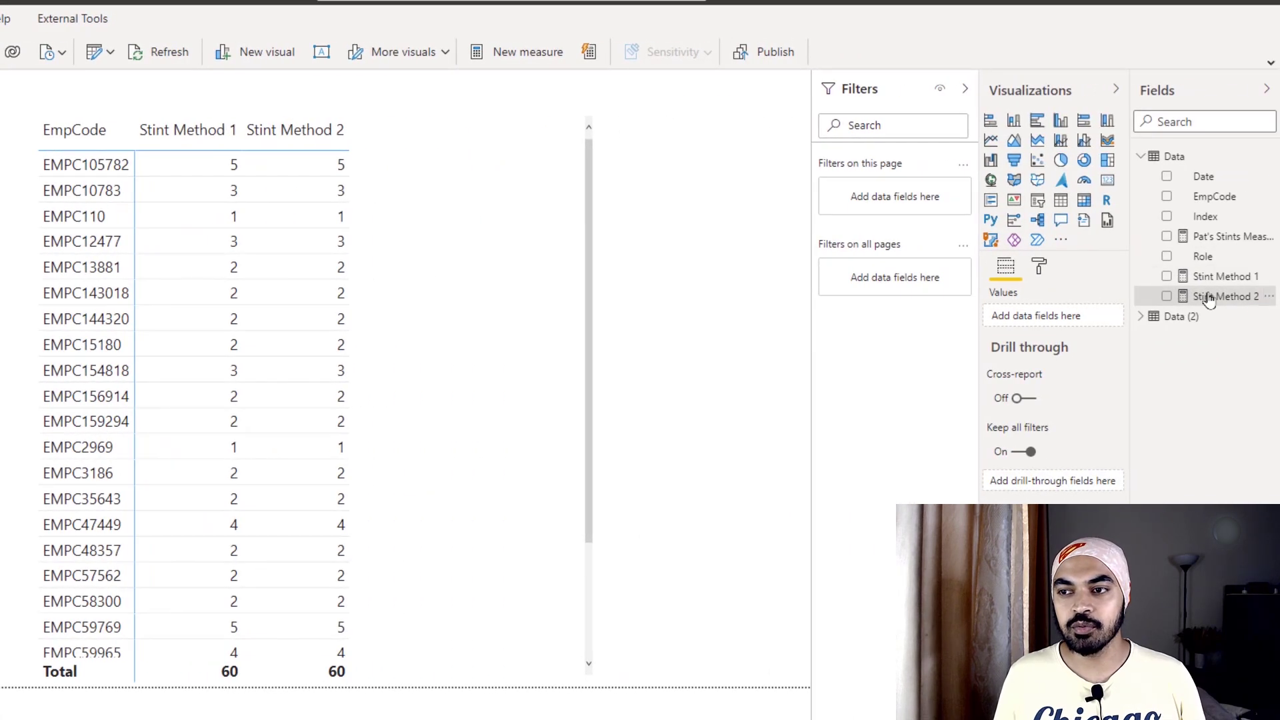
left_click(1208, 297)
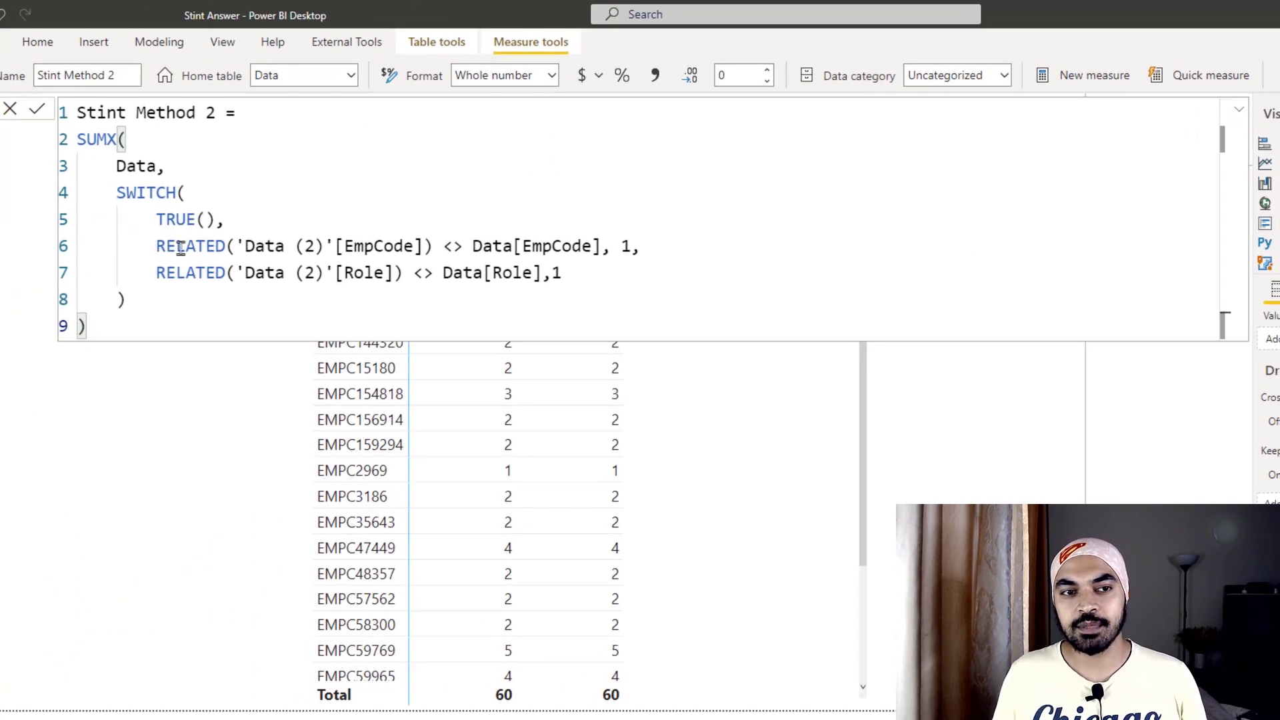
left_click_drag(177, 246, 404, 248)
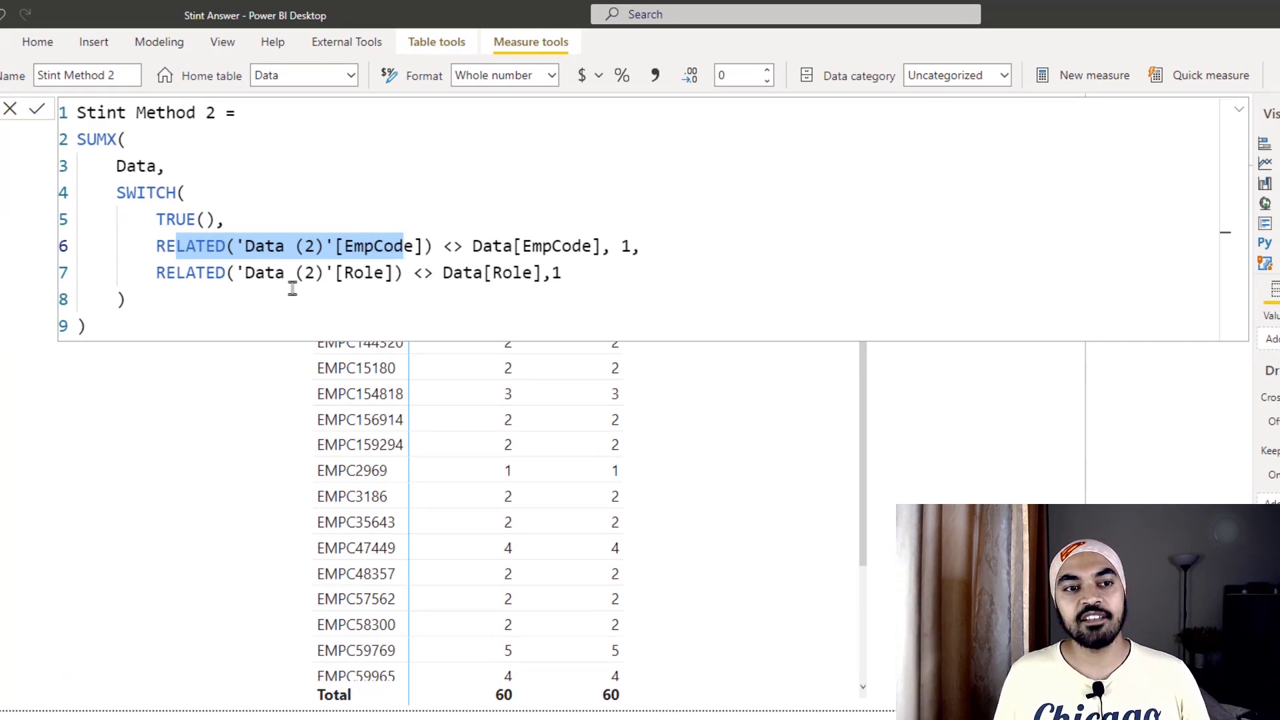
left_click_drag(286, 275, 481, 268)
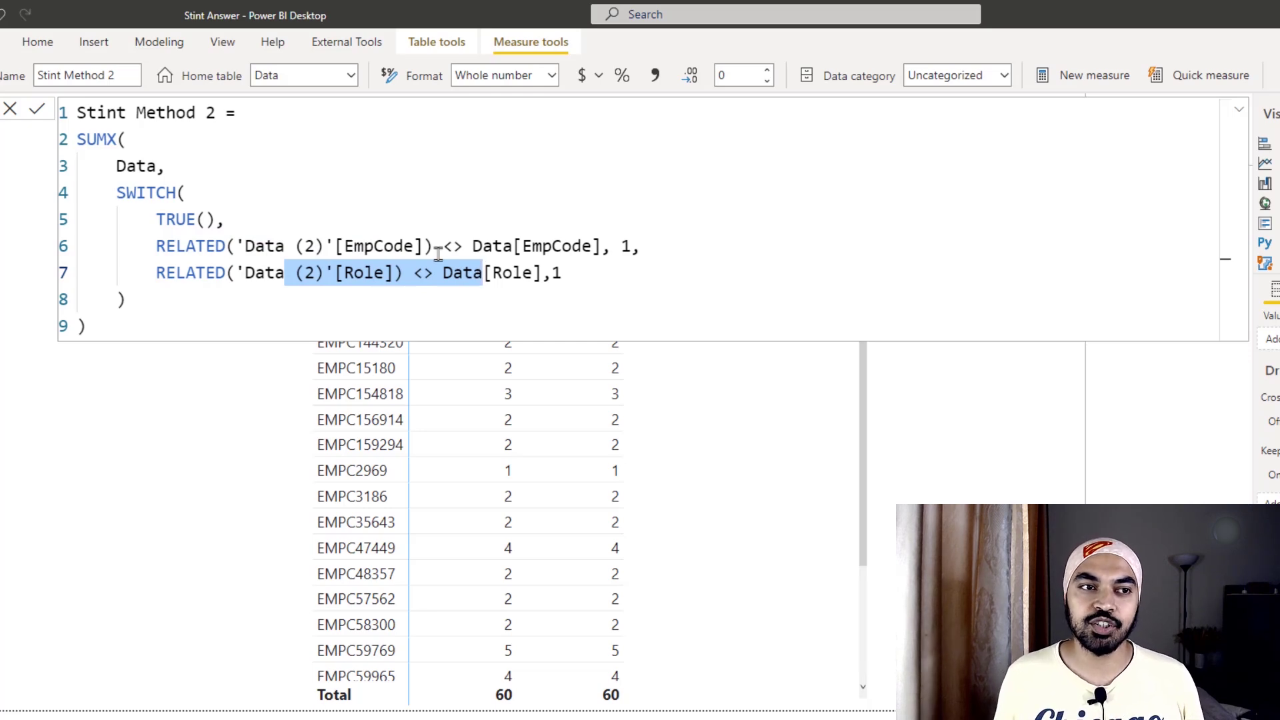
left_click_drag(77, 140, 116, 193)
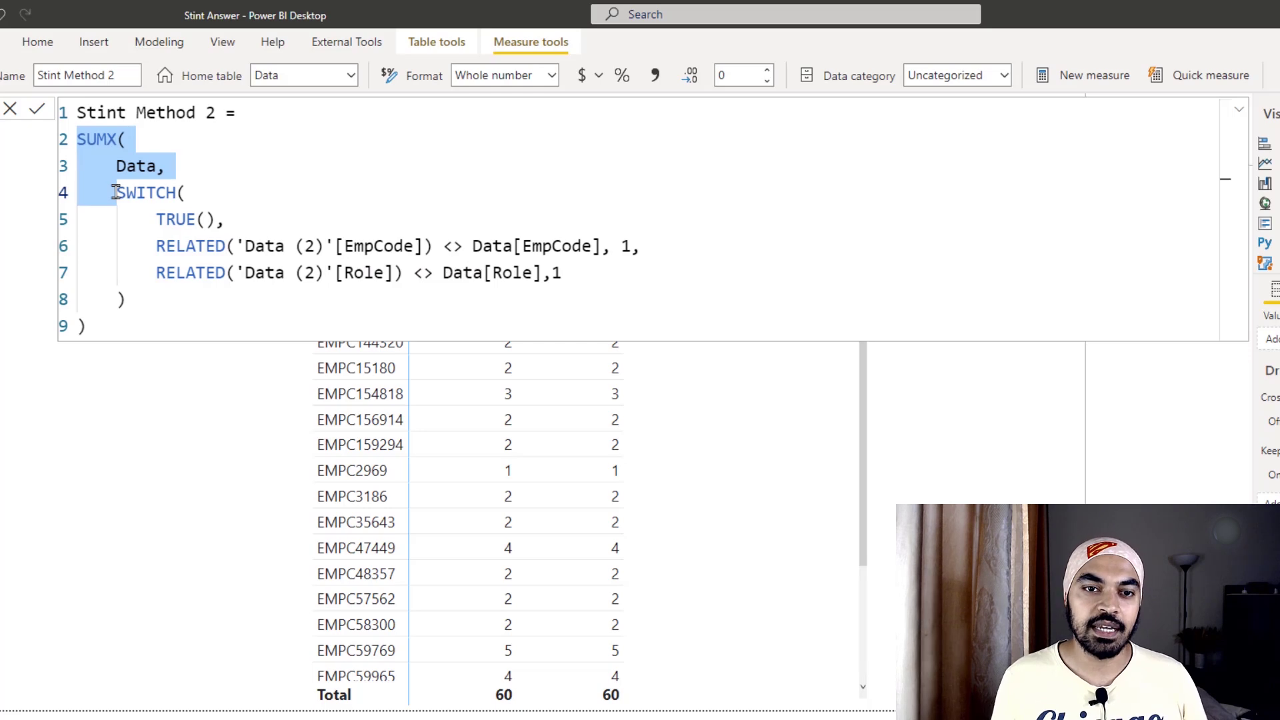
left_click(297, 166)
left_click(575, 312)
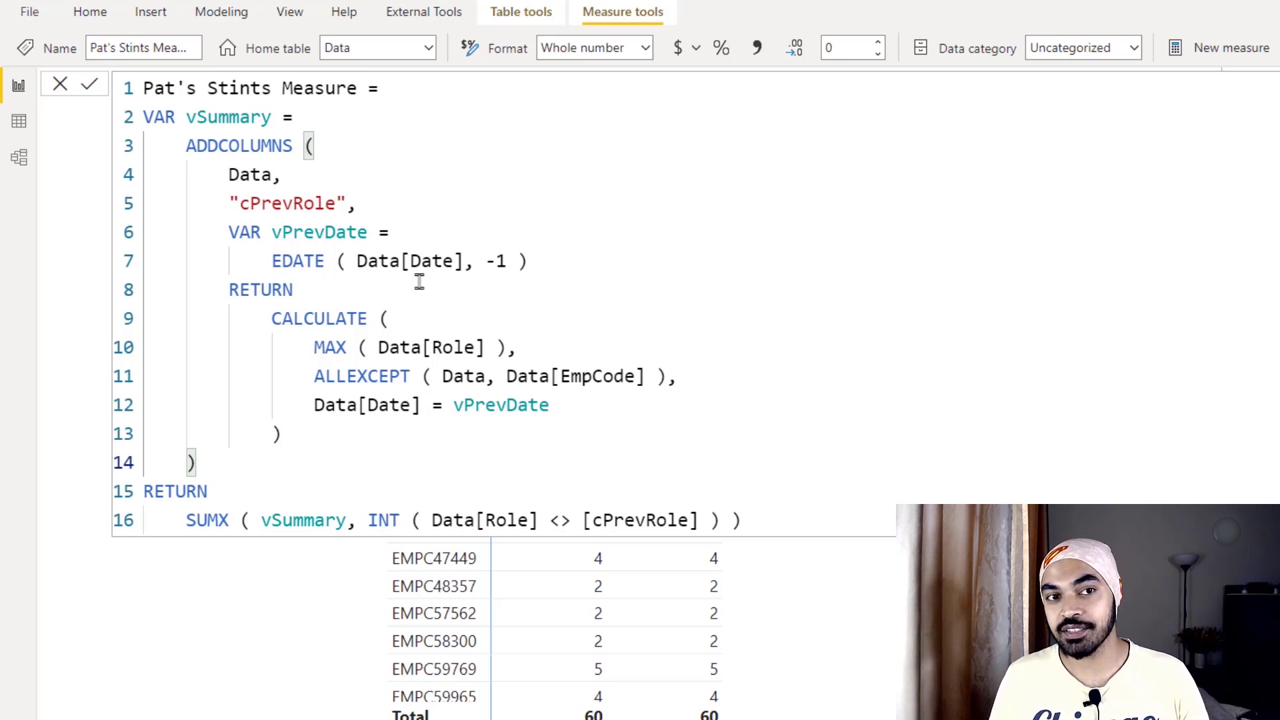
Highlight the EDATE, ALLEXCEPT on EmpCode, Date condition, MAX of Role and vSummary parts of the formula.
left_click_drag(270, 261, 553, 261)
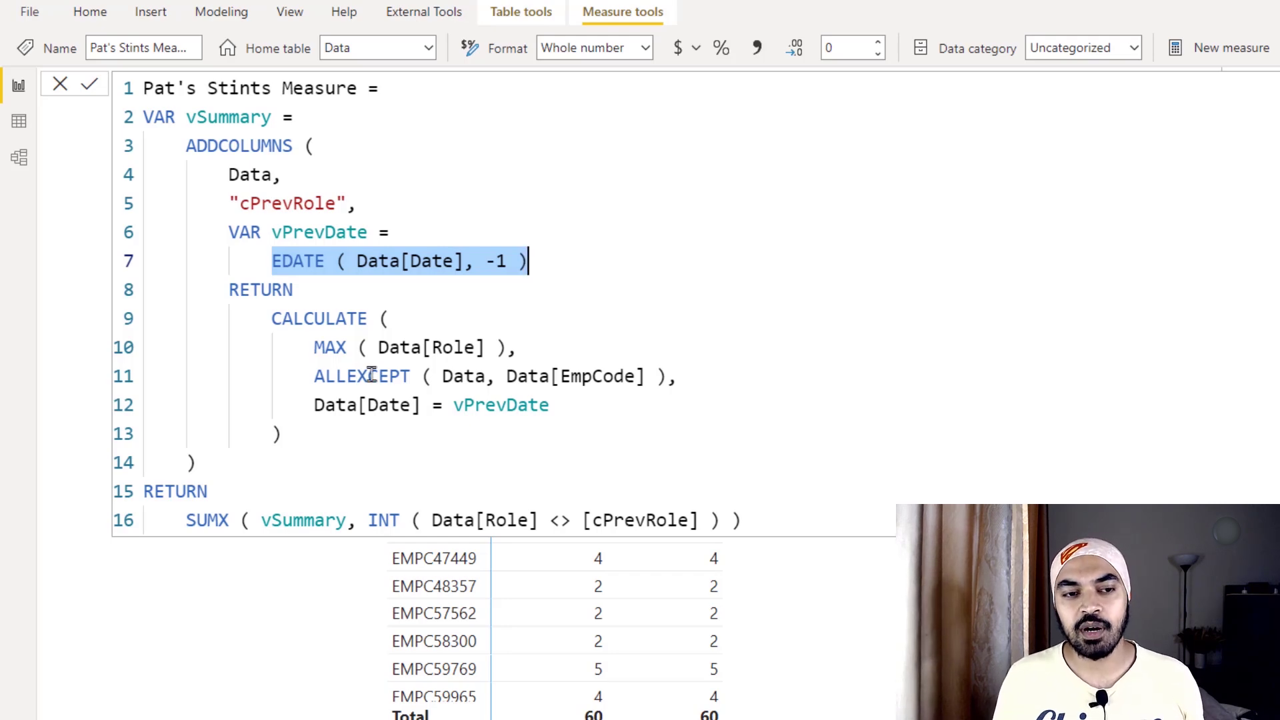
left_click_drag(314, 376, 544, 373)
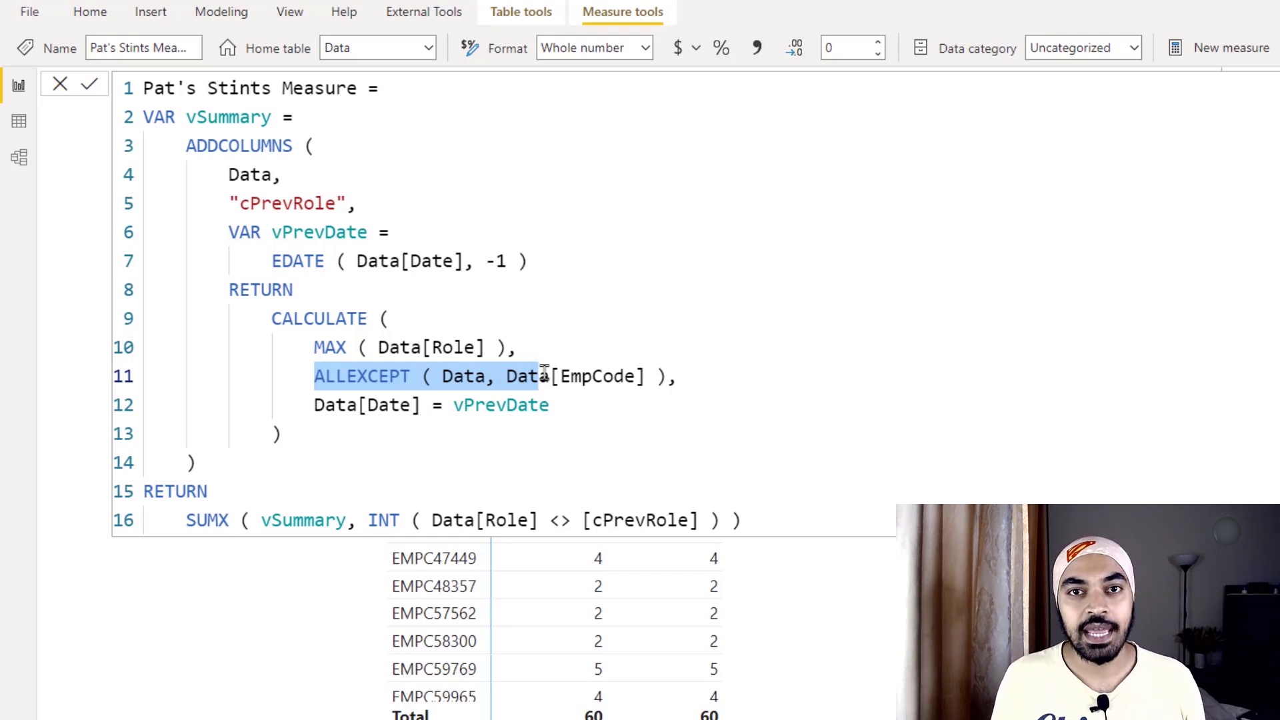
left_click_drag(367, 405, 434, 403)
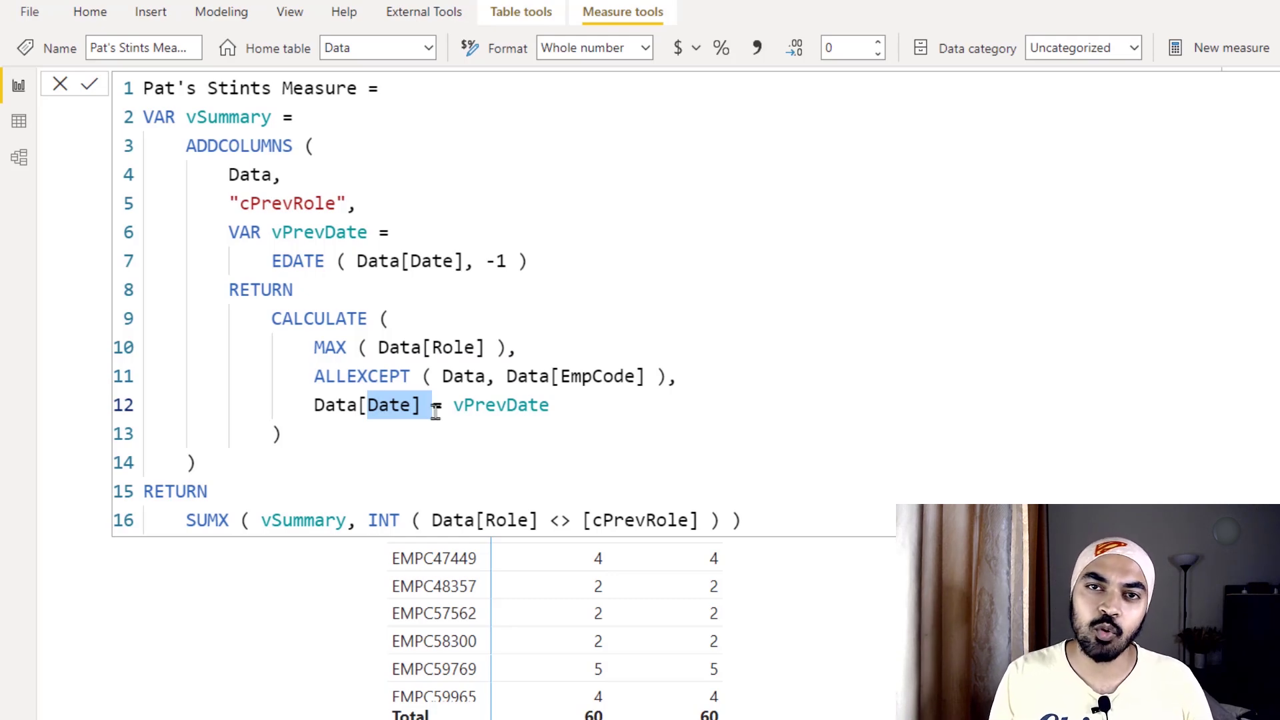
left_click(417, 408)
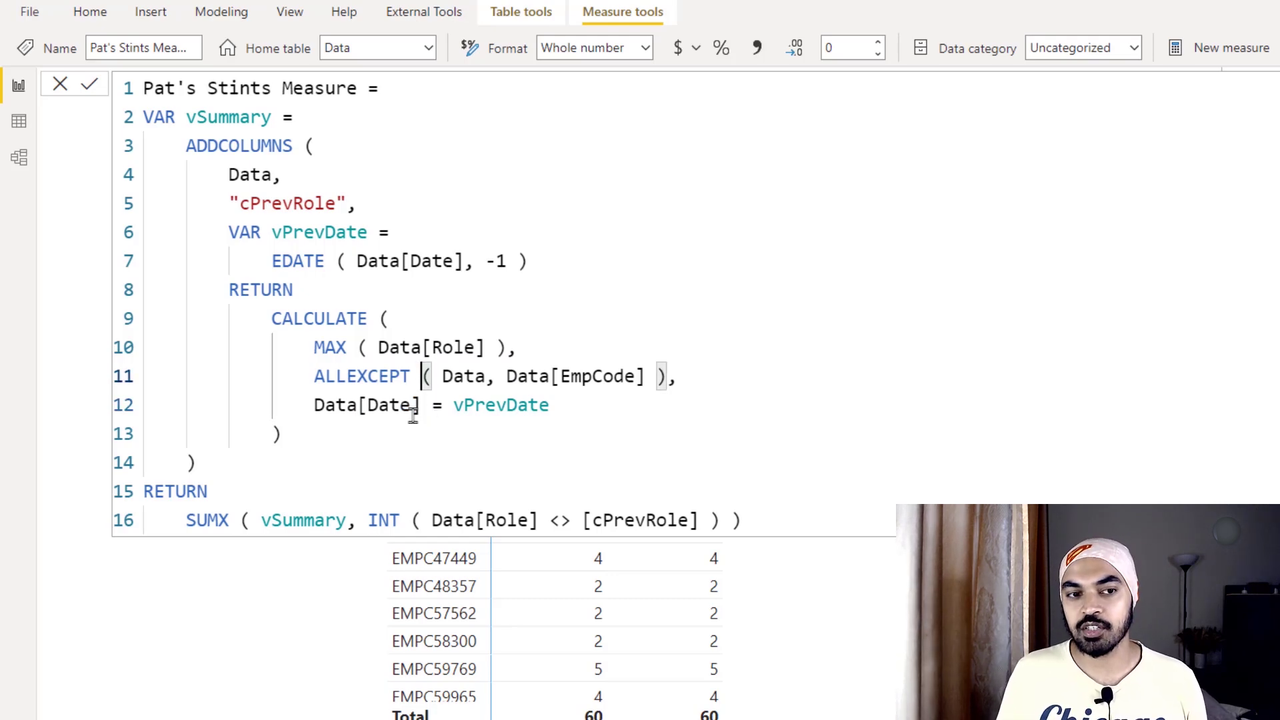
left_click(392, 428)
left_click_drag(314, 347, 506, 345)
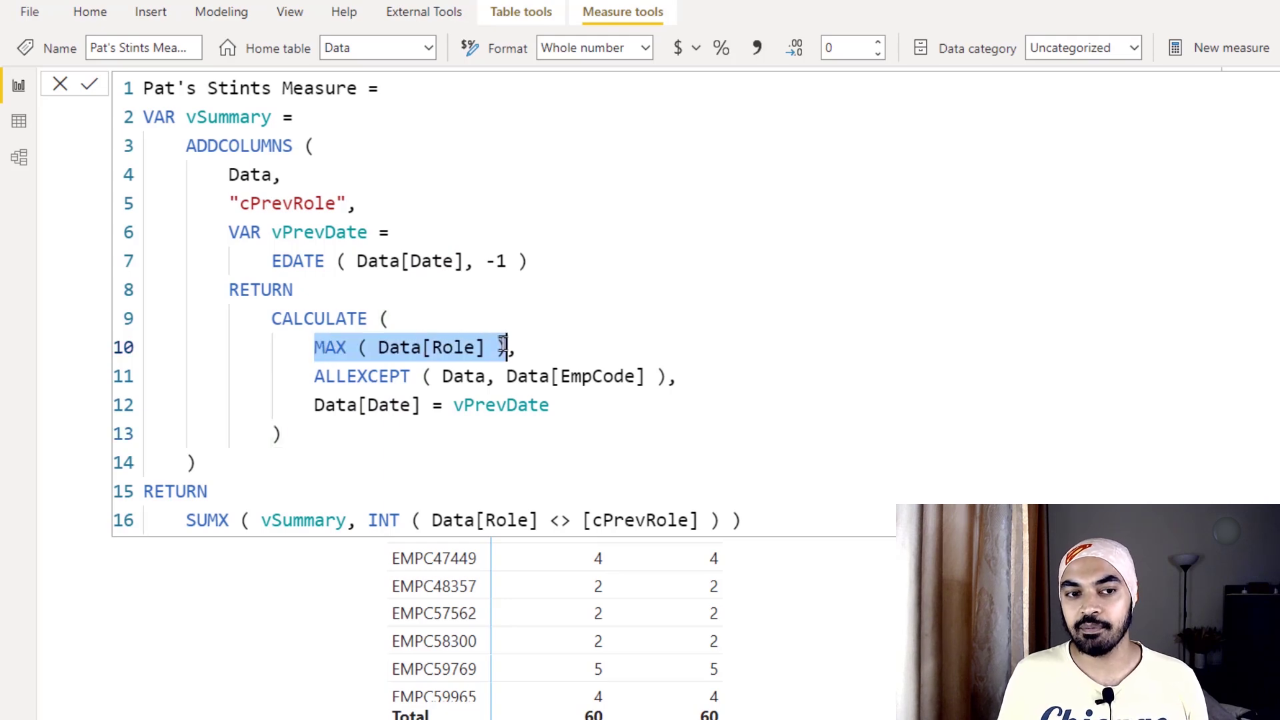
left_click_drag(260, 520, 548, 519)
left_click(388, 520)
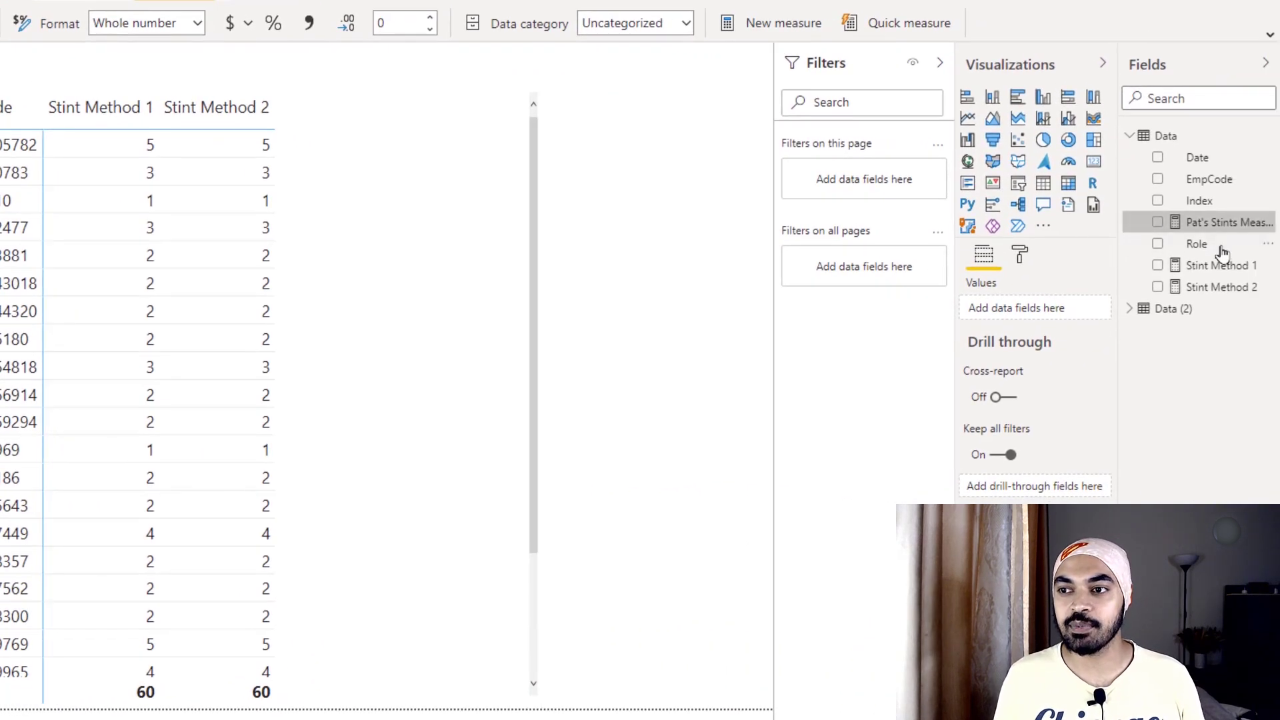
Drop Pat's Stints Measure into the table visual as a third column.
left_click_drag(1219, 226, 434, 352)
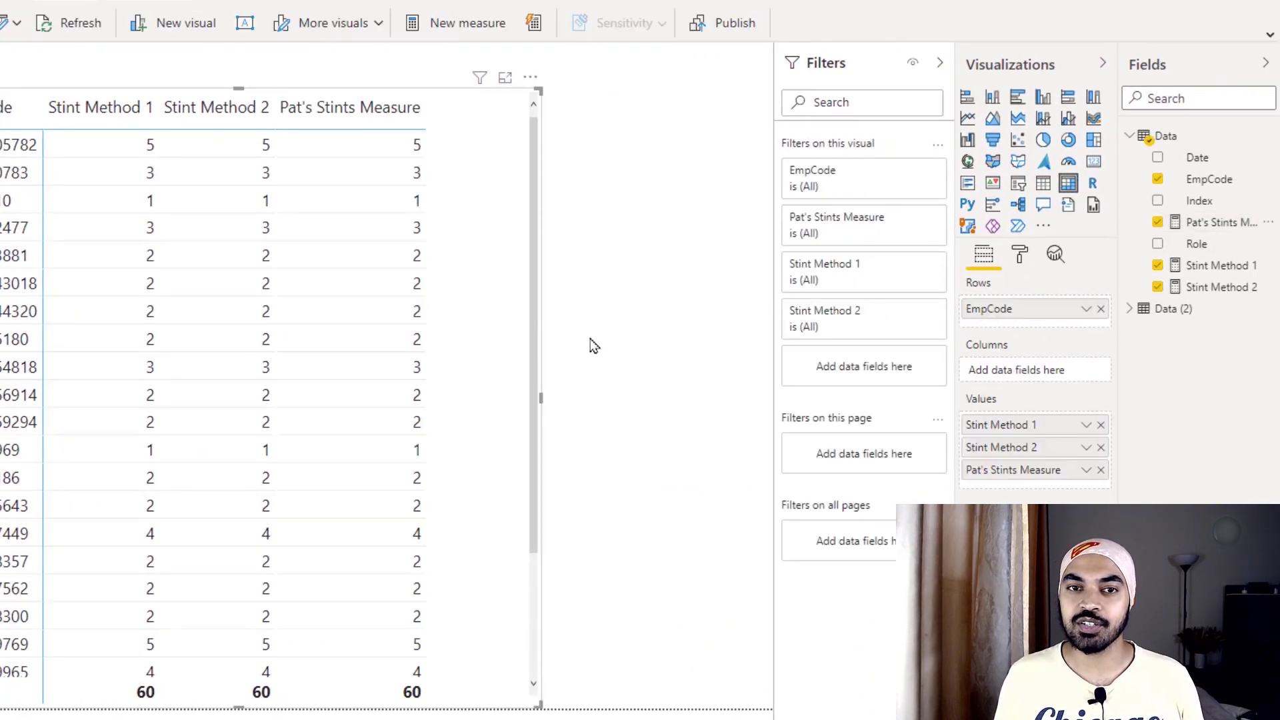